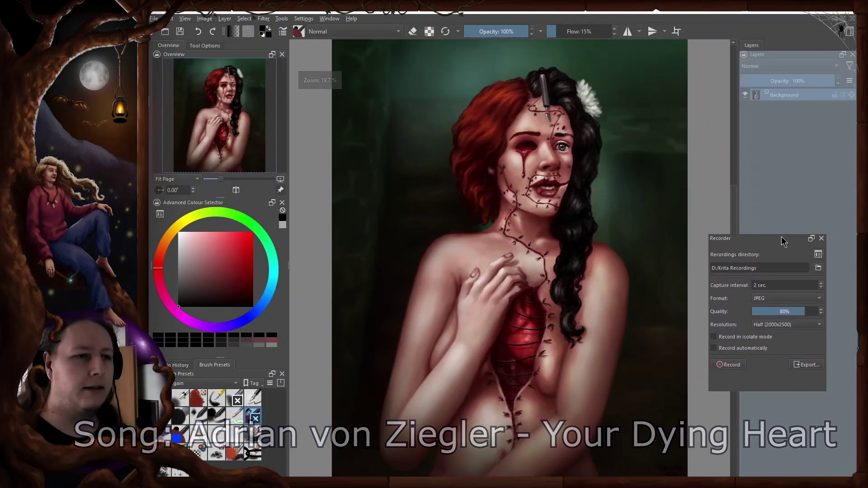
# Step: Drag the floating Recorder docker up and left so it sits over the portrait canvas
pyautogui.moveTo(784, 242); pyautogui.dragTo(660, 139)
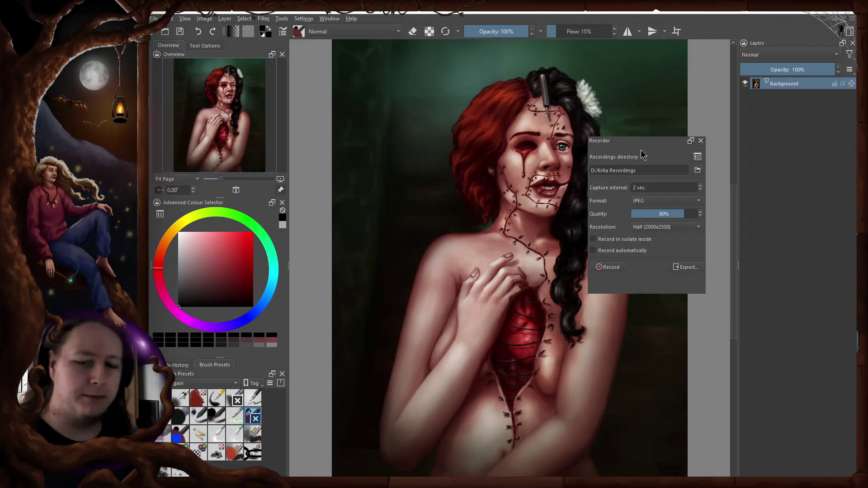
# Step: Open the Recorder's Export Timelapse settings, then close them again
pyautogui.click(682, 266)
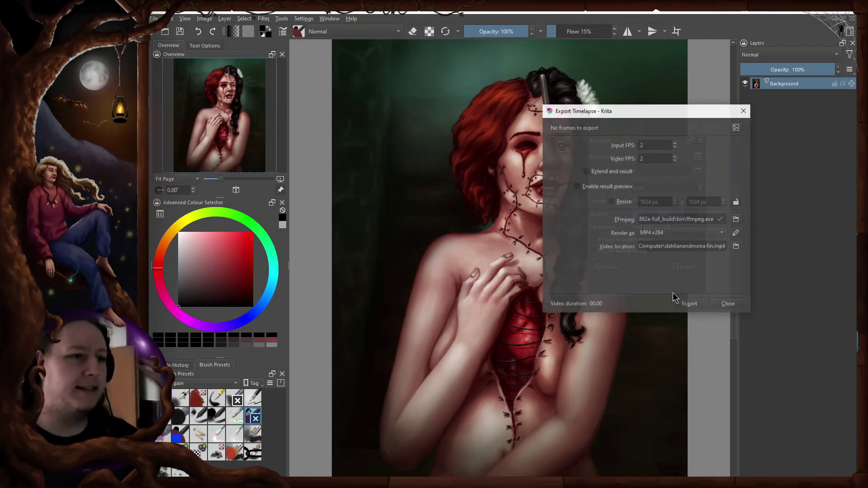
pyautogui.click(750, 111)
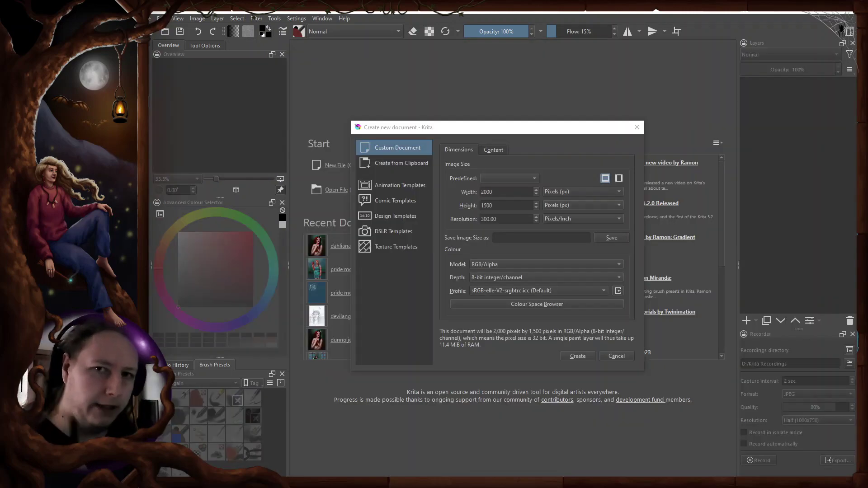
# Step: Enter 4000 × 5000 as the new document's width and height
pyautogui.doubleClick(477, 192)
pyautogui.write('4000')
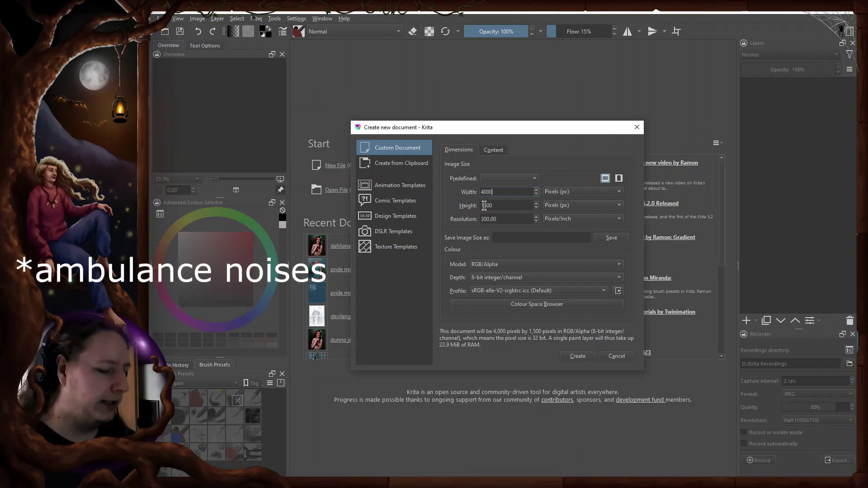
pyautogui.press('Tab')
pyautogui.write('5000')
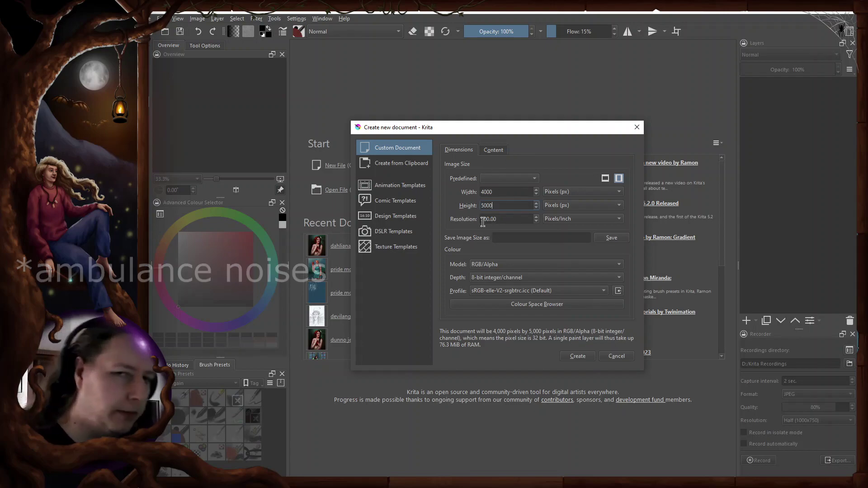
# Step: Correct the size to 2000 × 1500 px, create the canvas, and float the Recorder over it
pyautogui.doubleClick(497, 192)
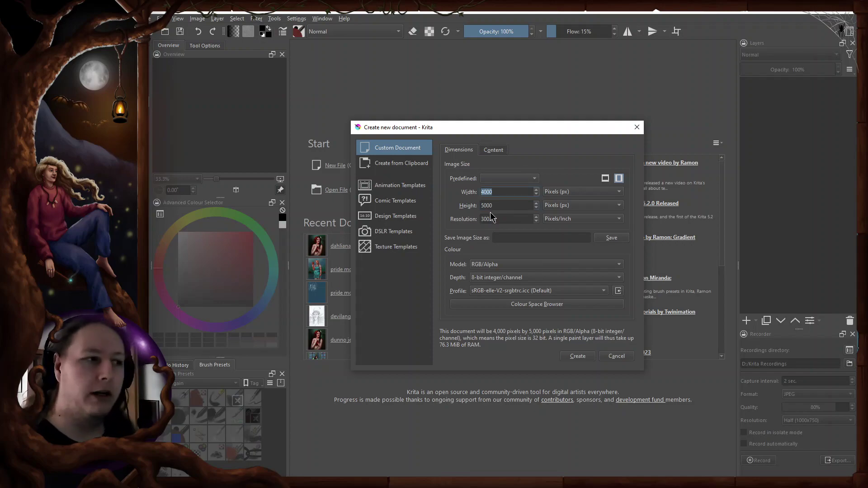
pyautogui.write('2000')
pyautogui.click(497, 206)
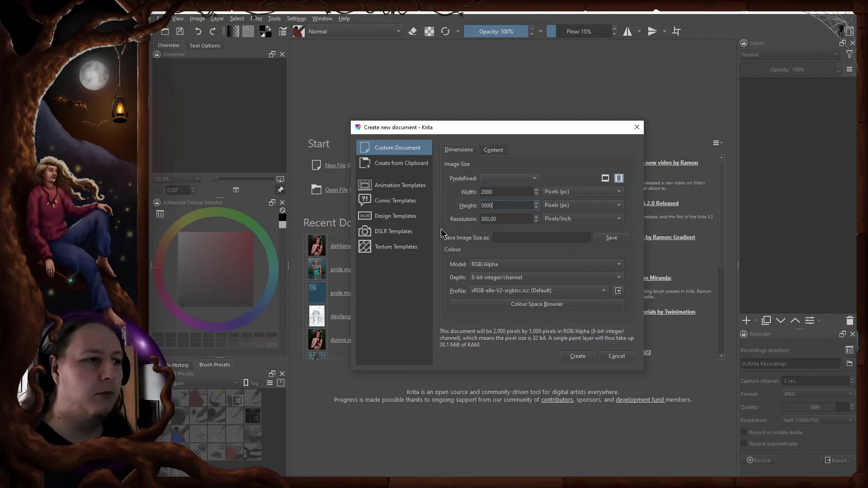
pyautogui.doubleClick(497, 206)
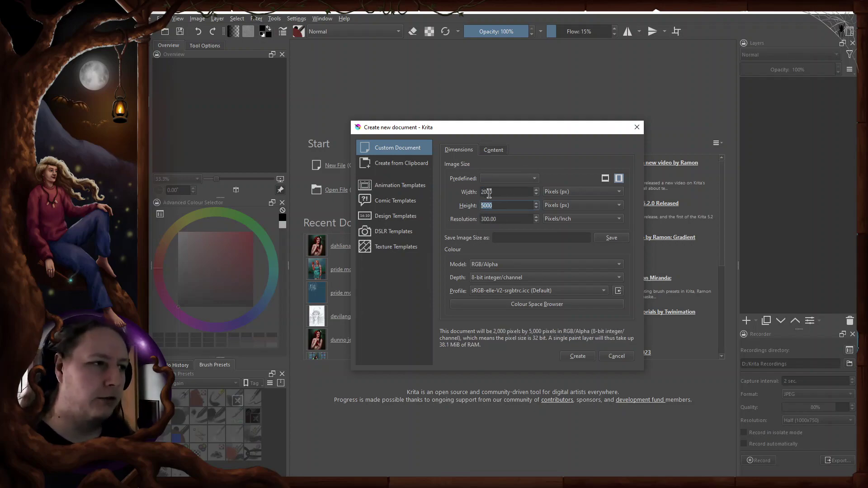
pyautogui.write('2500')
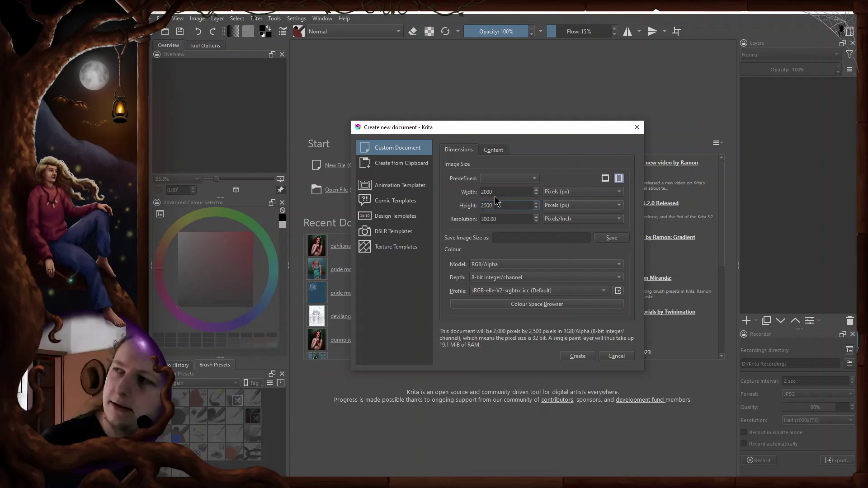
pyautogui.hotkey('ctrl', 'a')
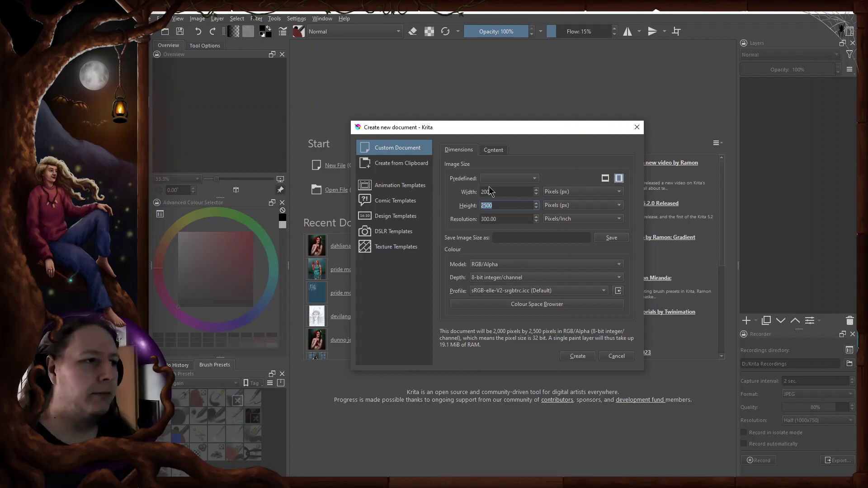
pyautogui.write('1500')
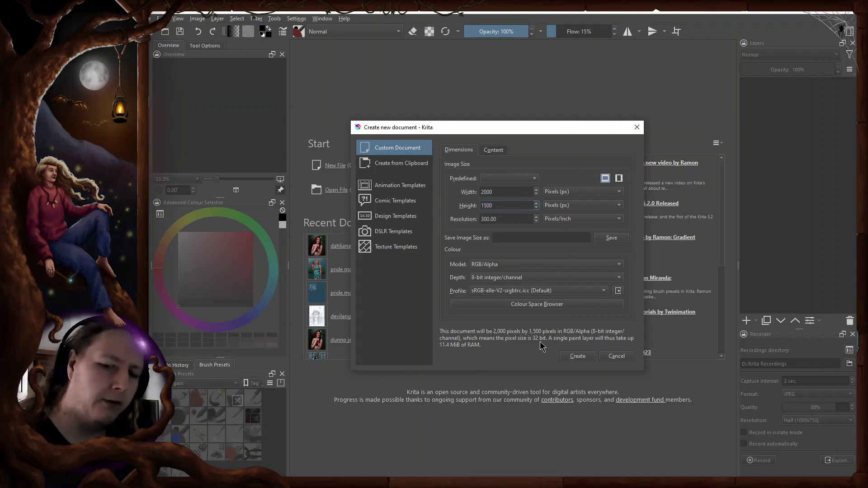
pyautogui.click(578, 356)
pyautogui.moveTo(794, 335); pyautogui.dragTo(526, 129)
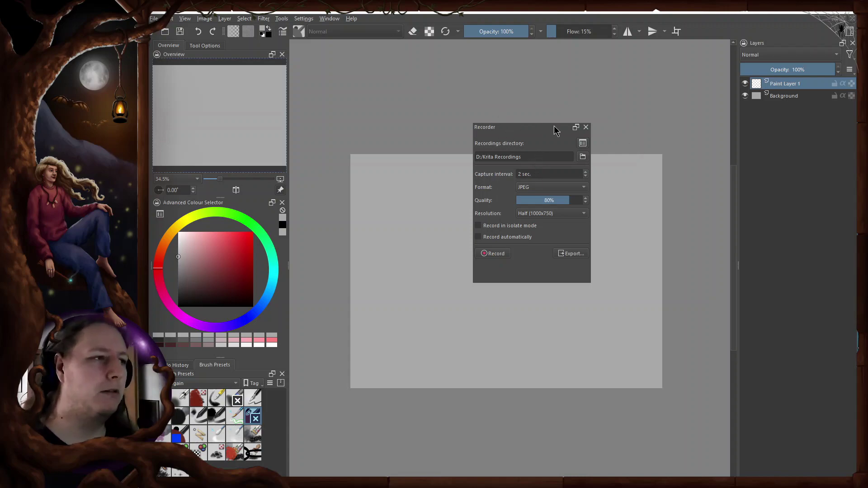
# Step: Close the floating Recorder and reopen it from Settings > Dockers
pyautogui.click(586, 127)
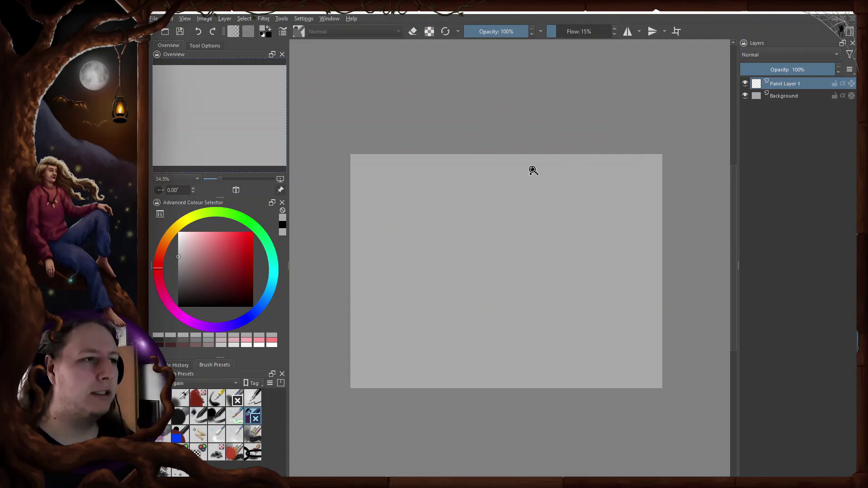
pyautogui.click(304, 18)
pyautogui.moveTo(341, 93)
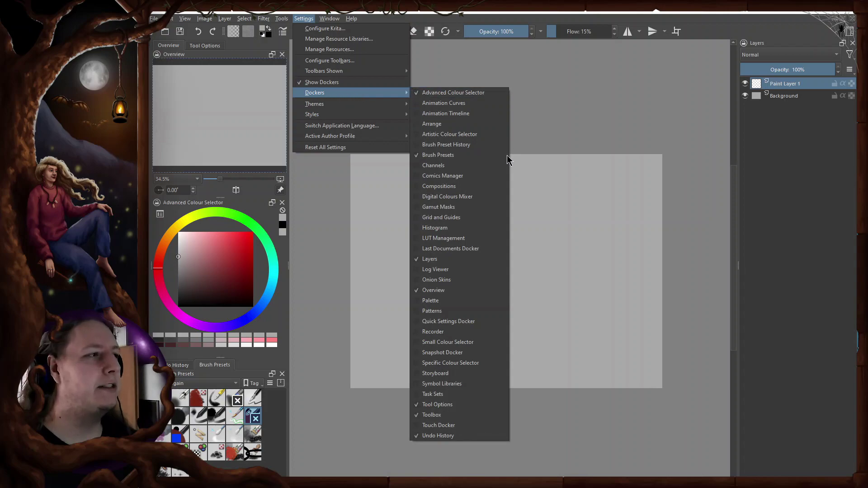
pyautogui.click(441, 333)
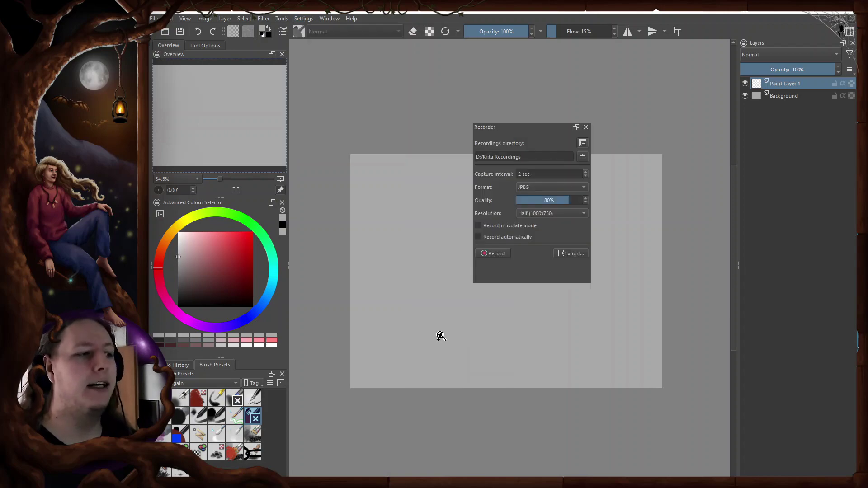
# Step: Set the Recorder to capture every 1 sec as JPEG at Half (1000x750) resolution
pyautogui.tripleClick(514, 174)
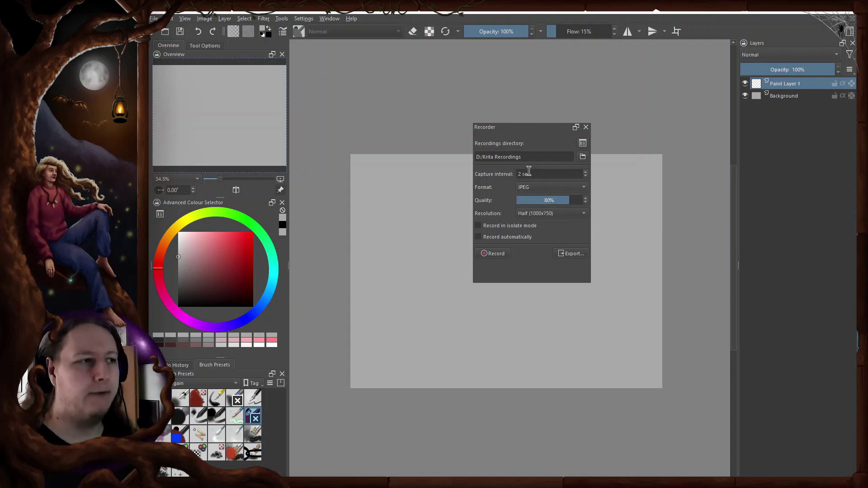
pyautogui.write('1')
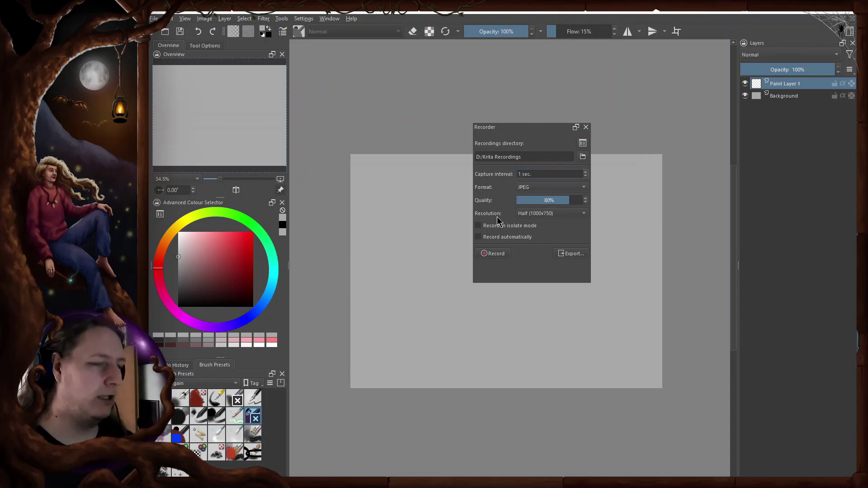
pyautogui.click(539, 188)
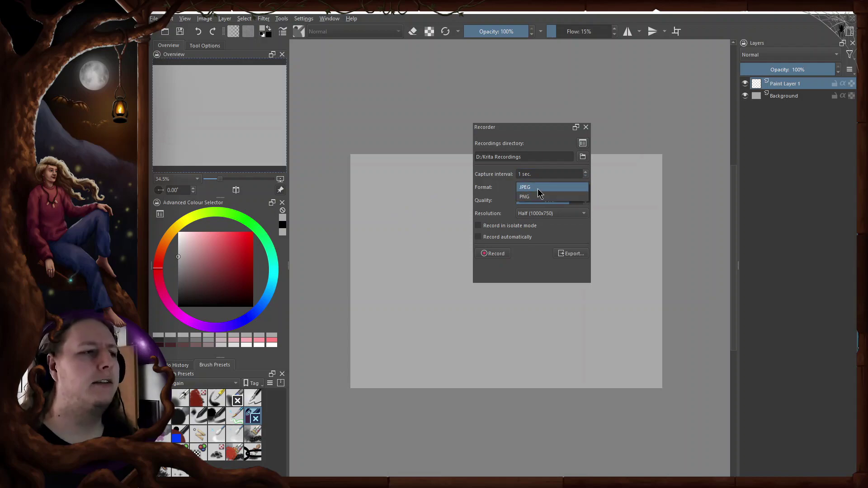
pyautogui.click(529, 198)
pyautogui.click(531, 188)
pyautogui.click(532, 179)
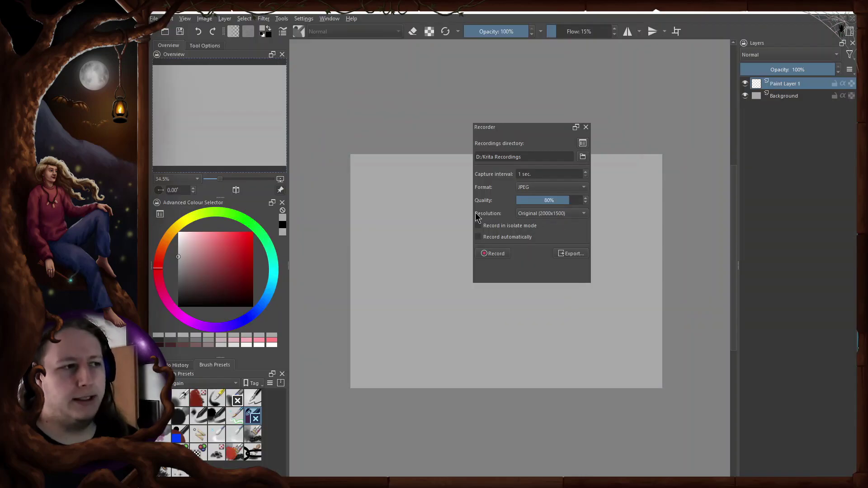
pyautogui.click(538, 214)
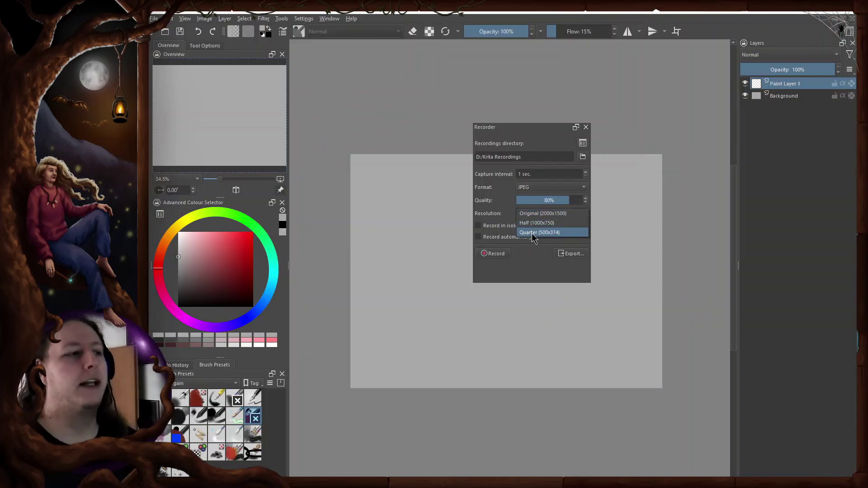
pyautogui.click(550, 223)
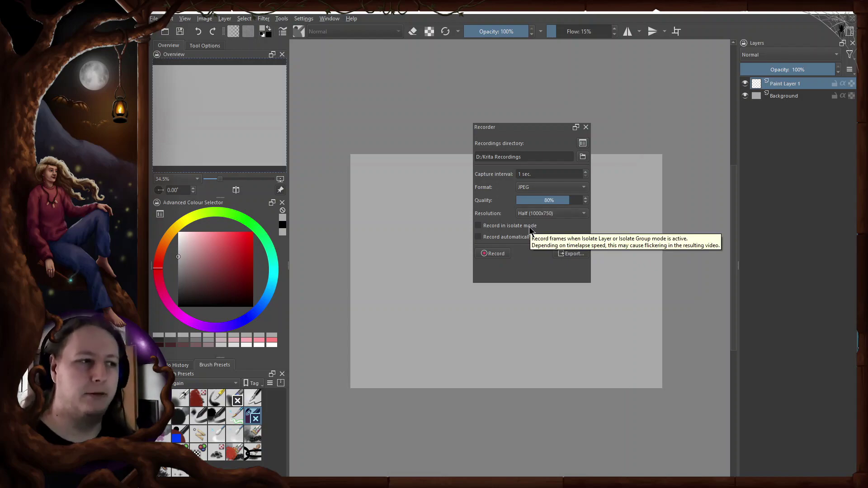
# Step: Dock the Recorder, start recording, and paint three test zigzag strokes on Paint Layer 1
pyautogui.doubleClick(520, 127)
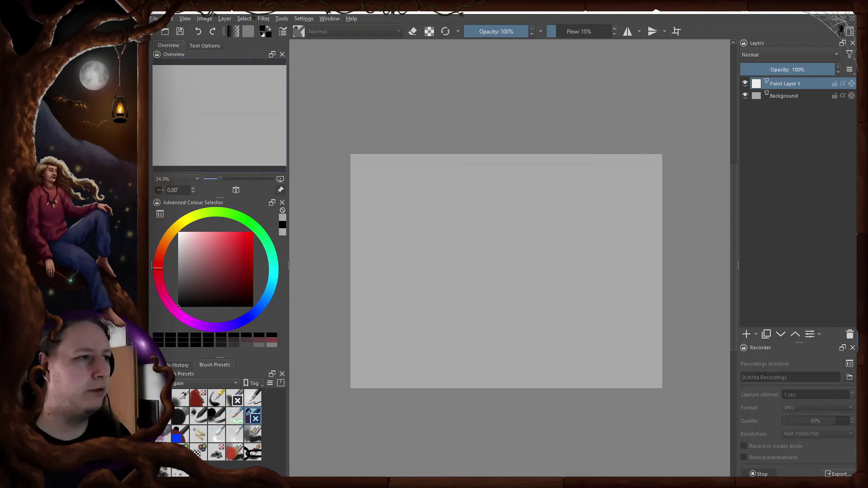
pyautogui.moveTo(453, 235)
pyautogui.mouseDown()
pyautogui.moveTo(571, 281)
pyautogui.moveTo(527, 289)
pyautogui.mouseUp()
pyautogui.moveTo(438, 204)
pyautogui.mouseDown()
pyautogui.moveTo(420, 244)
pyautogui.moveTo(499, 338)
pyautogui.mouseUp()
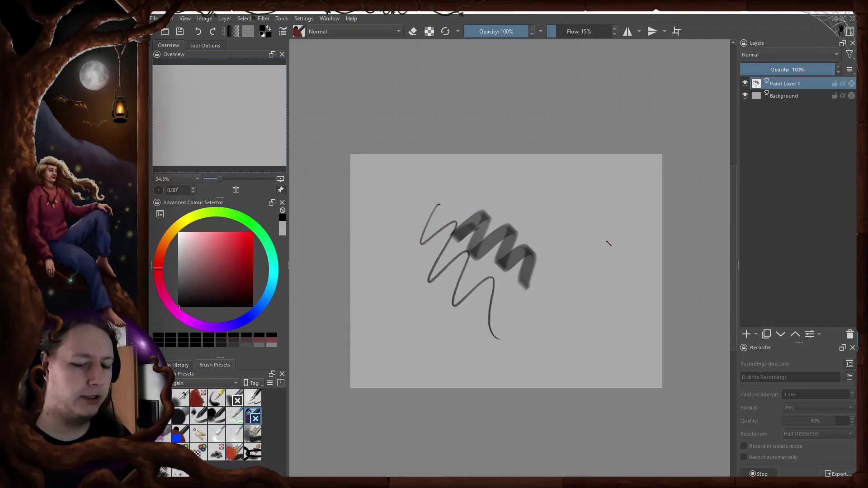
pyautogui.moveTo(606, 228); pyautogui.dragTo(495, 269)
# Step: Check the recordings folder from Export Timelapse for the captured JPG frames, then close it
pyautogui.click(835, 474)
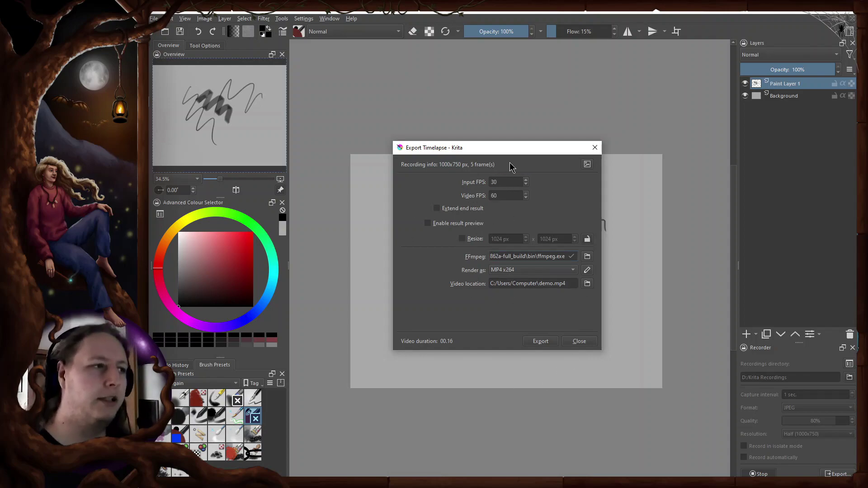
pyautogui.click(587, 165)
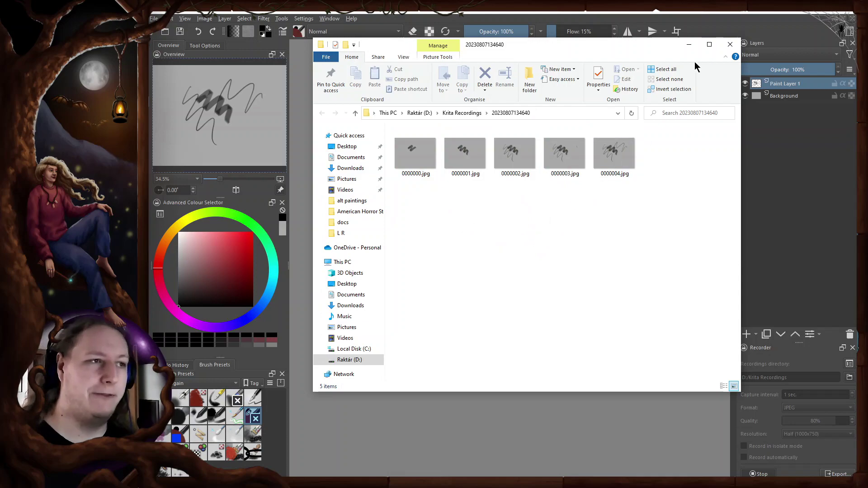
pyautogui.click(730, 43)
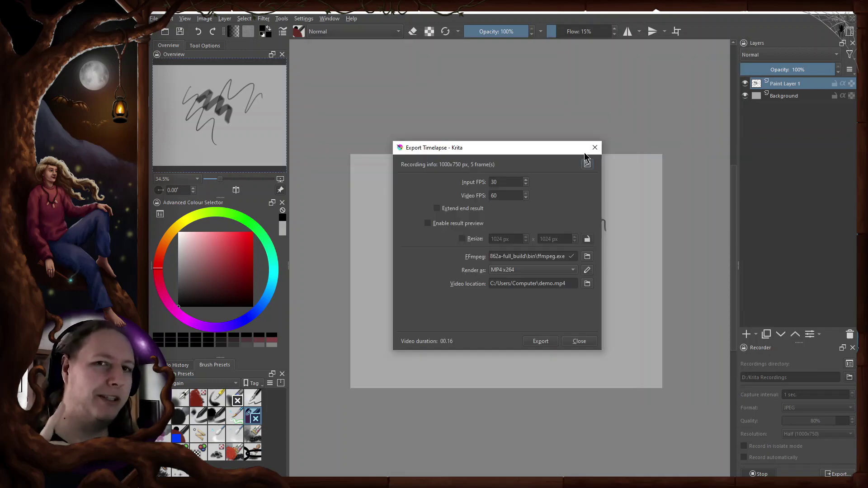
# Step: Close Export Timelapse and draw a rough head-and-shoulders sketch, zooming out to see it
pyautogui.click(595, 147)
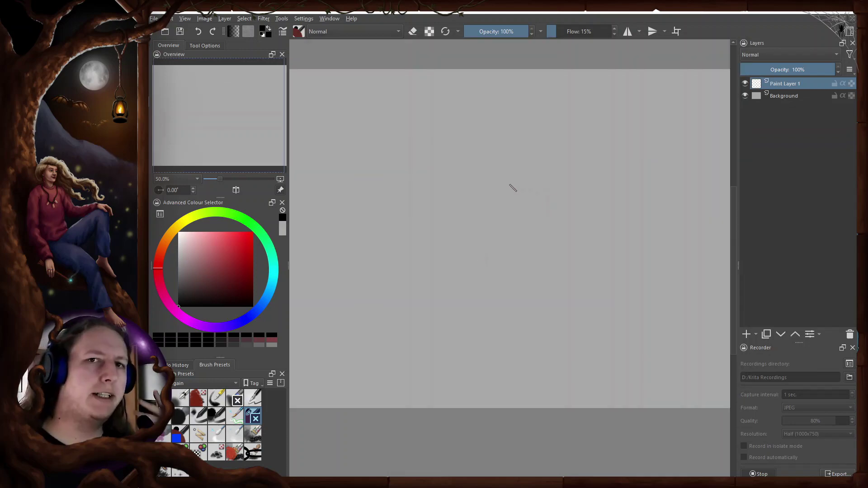
pyautogui.moveTo(470, 208)
pyautogui.mouseDown()
pyautogui.moveTo(443, 158)
pyautogui.moveTo(508, 235)
pyautogui.moveTo(542, 230)
pyautogui.moveTo(487, 161)
pyautogui.moveTo(490, 221)
pyautogui.moveTo(477, 219)
pyautogui.moveTo(470, 173)
pyautogui.moveTo(480, 174)
pyautogui.moveTo(481, 244)
pyautogui.moveTo(597, 317)
pyautogui.mouseUp()
pyautogui.press('-')
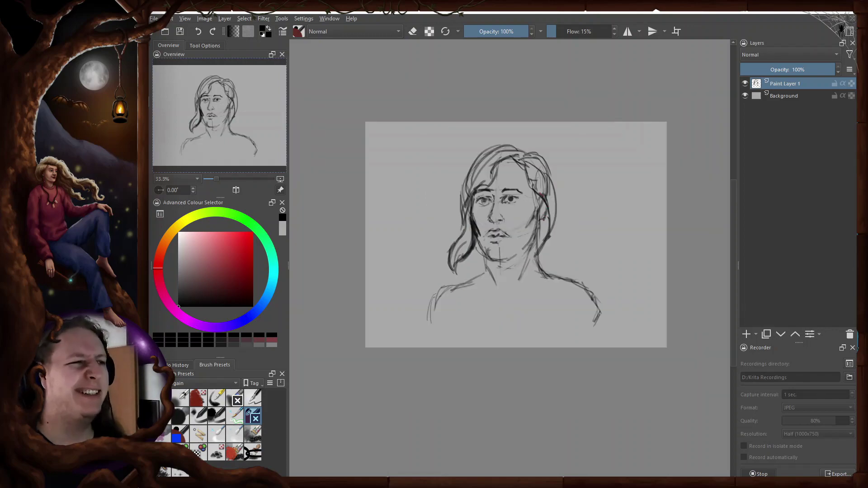
# Step: Enlarge the sketch slightly toward the upper right with Ctrl+T transform
pyautogui.hotkey('ctrl', 't')
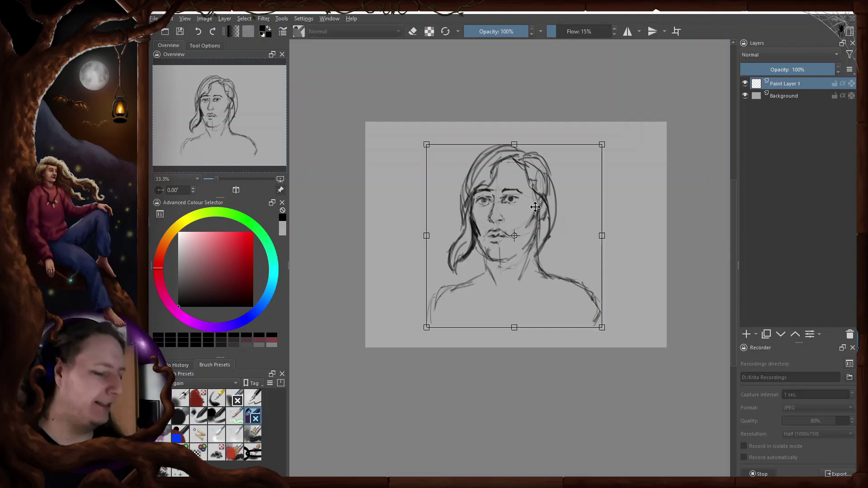
pyautogui.moveTo(601, 148); pyautogui.dragTo(616, 137)
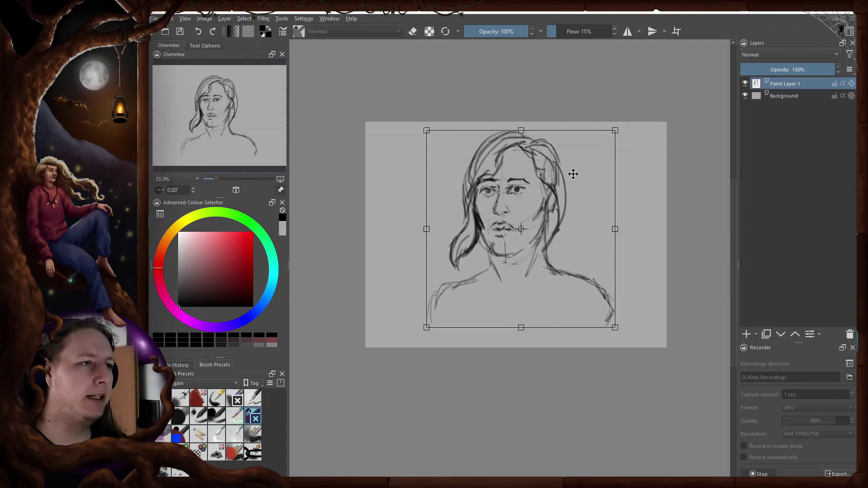
pyautogui.press('Return')
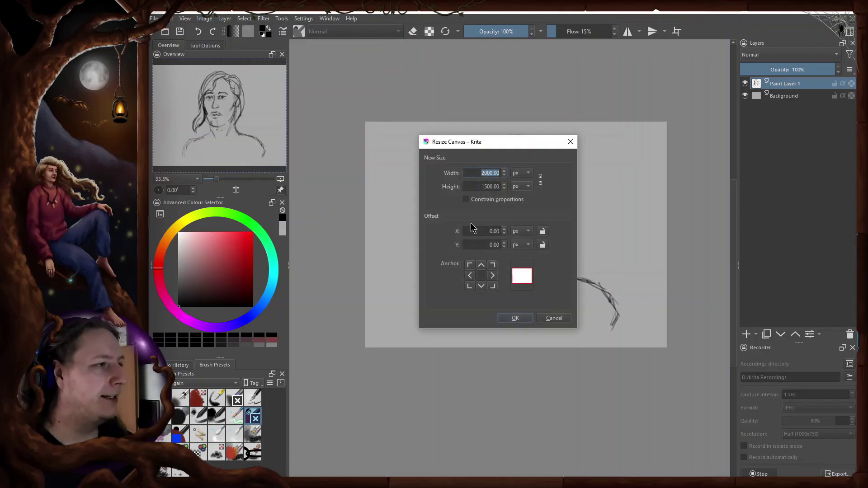
# Step: Resize the canvas to 2000 × 2500 with a top-centre anchor
pyautogui.click(481, 265)
pyautogui.doubleClick(484, 186)
pyautogui.write('25000')
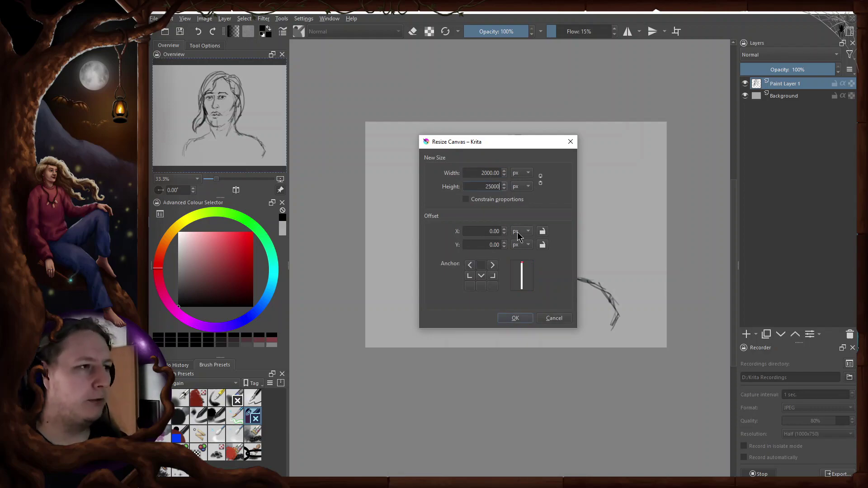
pyautogui.press('BackSpace')
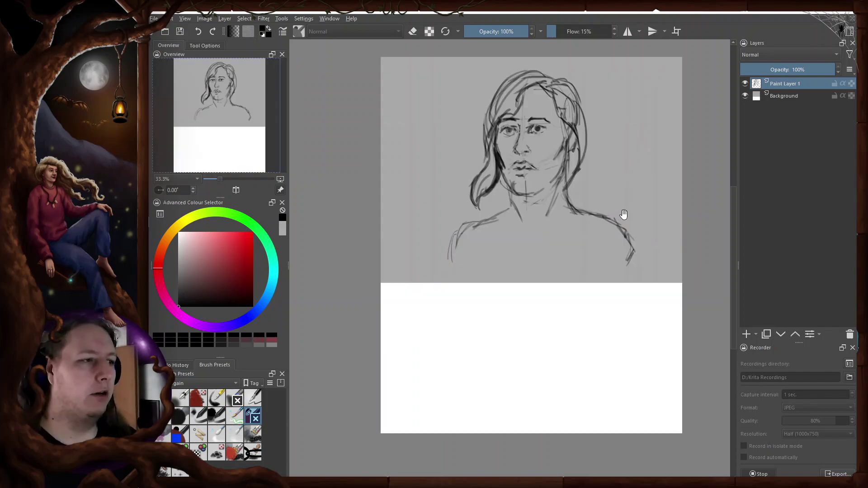
pyautogui.scroll(-1, 626, 218)
# Step: Fill the new white area of the Background layer with the sampled canvas grey
pyautogui.click(791, 97)
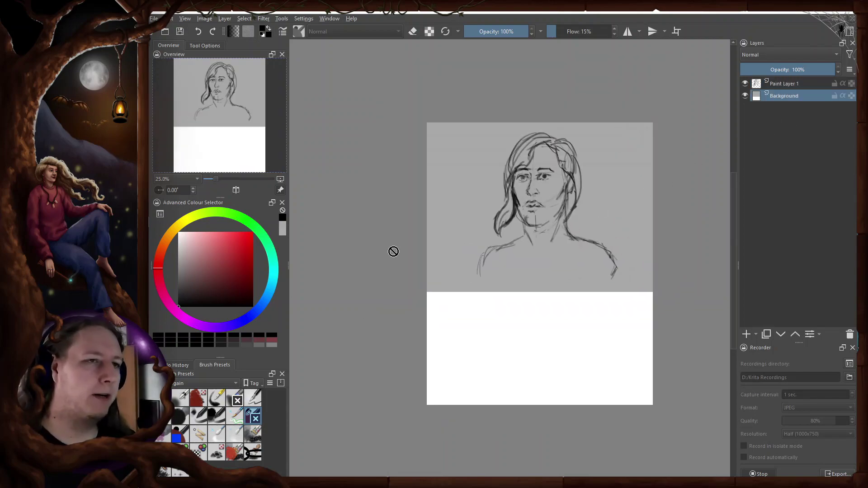
pyautogui.keyDown('ctrl'); pyautogui.click(458, 219); pyautogui.keyUp('ctrl')
pyautogui.click(486, 330)
# Step: Move the Paint Layer 1 sketch down and left on the taller canvas
pyautogui.click(786, 84)
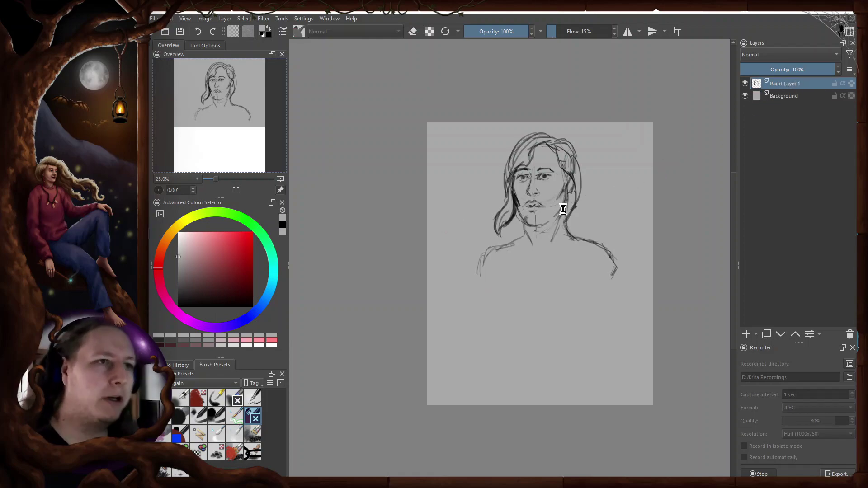
pyautogui.hotkey('ctrl', 't')
pyautogui.moveTo(557, 215); pyautogui.dragTo(515, 322)
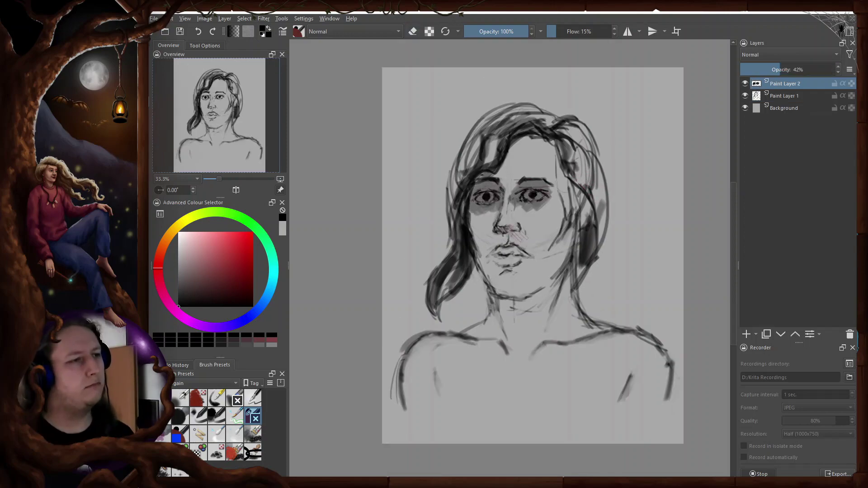
pyautogui.press('e')
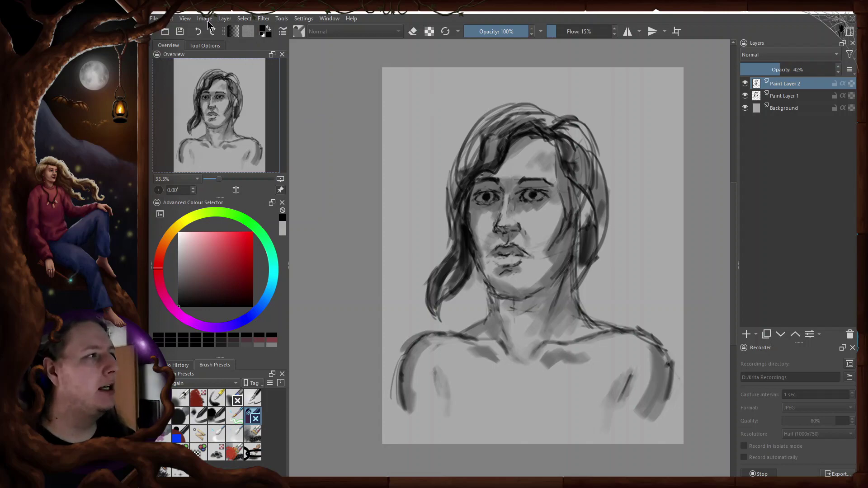
pyautogui.scroll(3, 525, 183)
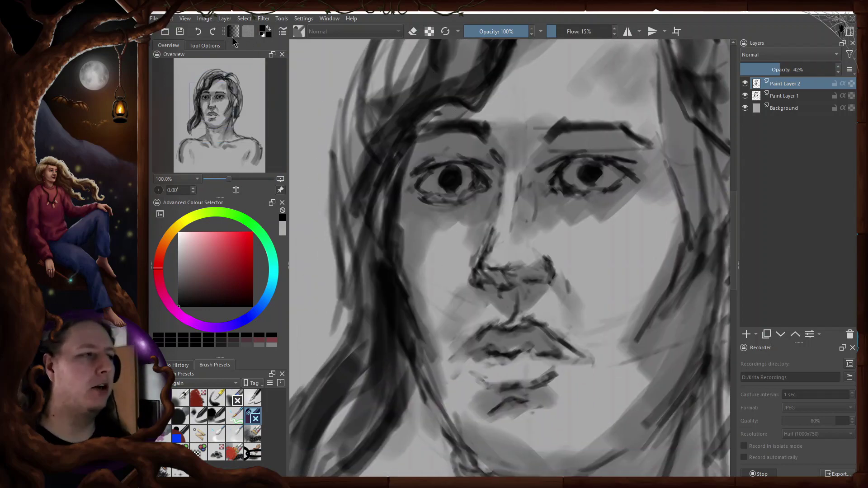
# Step: Scale the image to width 4000 with constrained proportions, giving 4000 × 5000 px
pyautogui.click(205, 19)
pyautogui.click(240, 136)
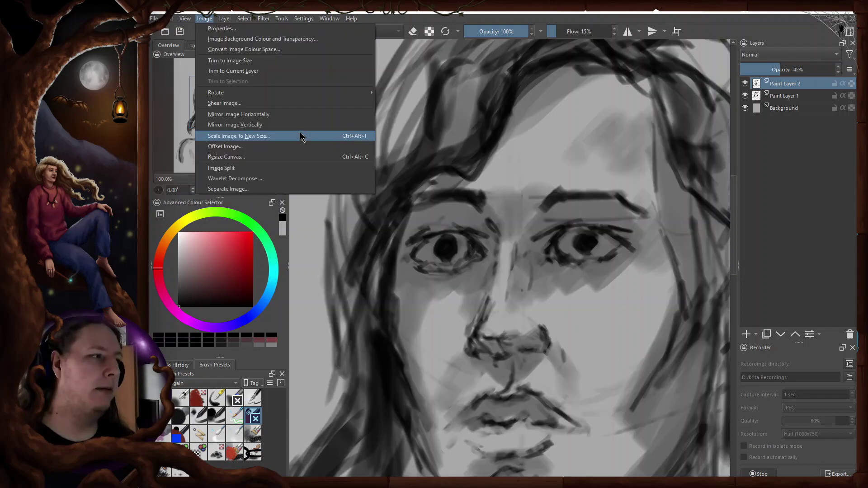
pyautogui.click(278, 137)
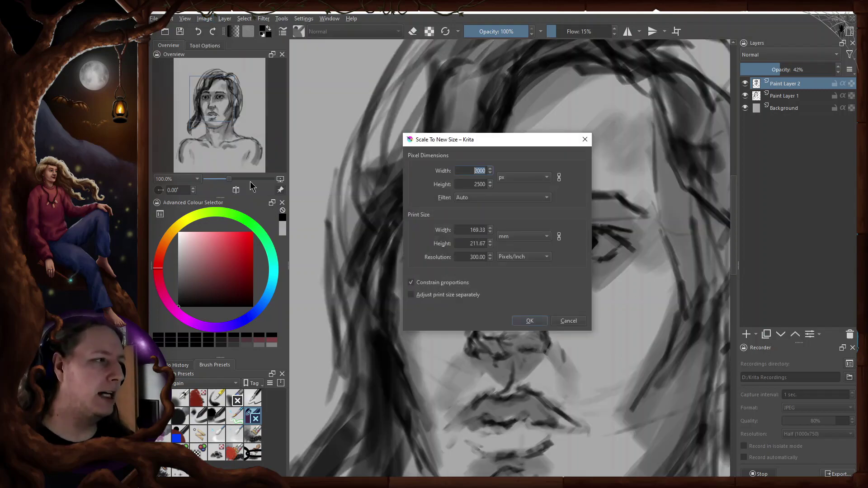
pyautogui.write('4000')
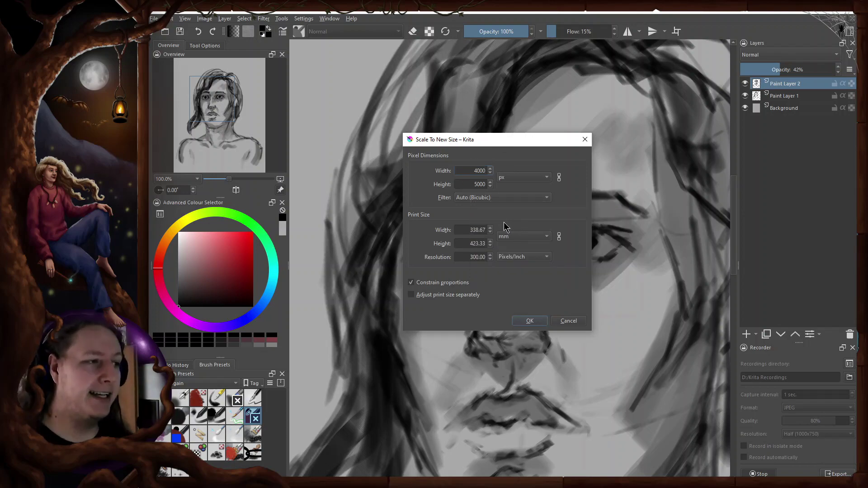
pyautogui.click(528, 321)
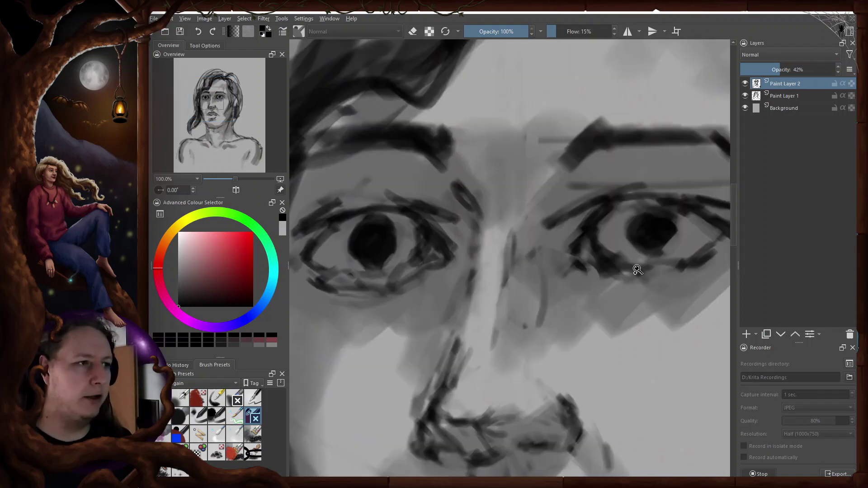
# Step: Fit the page in view and open the recorded frames folder from Export Timelapse
pyautogui.press('2')
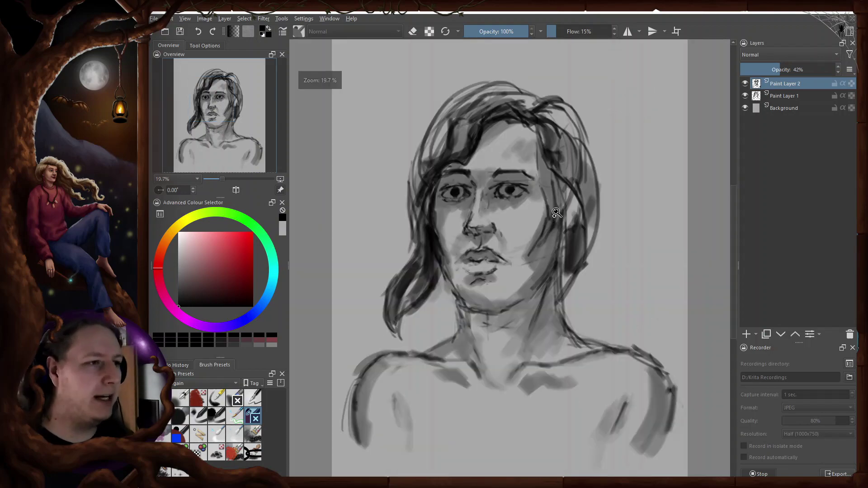
pyautogui.scroll(-1, 533, 222)
pyautogui.click(838, 474)
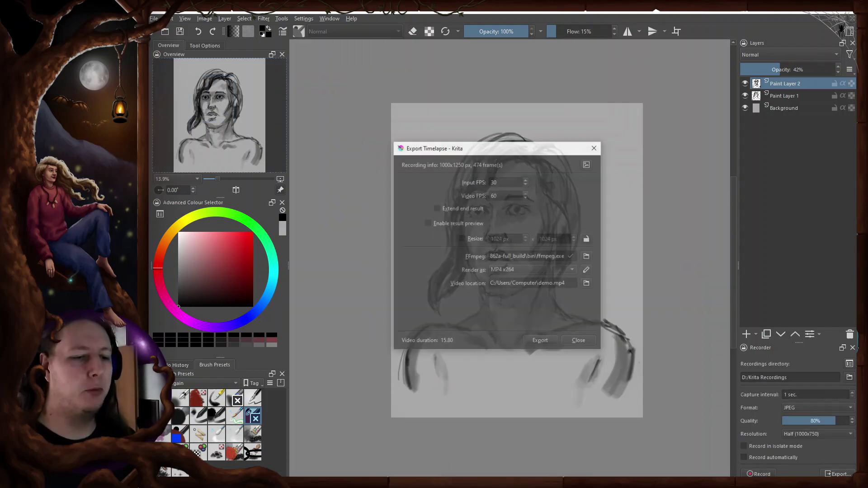
pyautogui.click(587, 163)
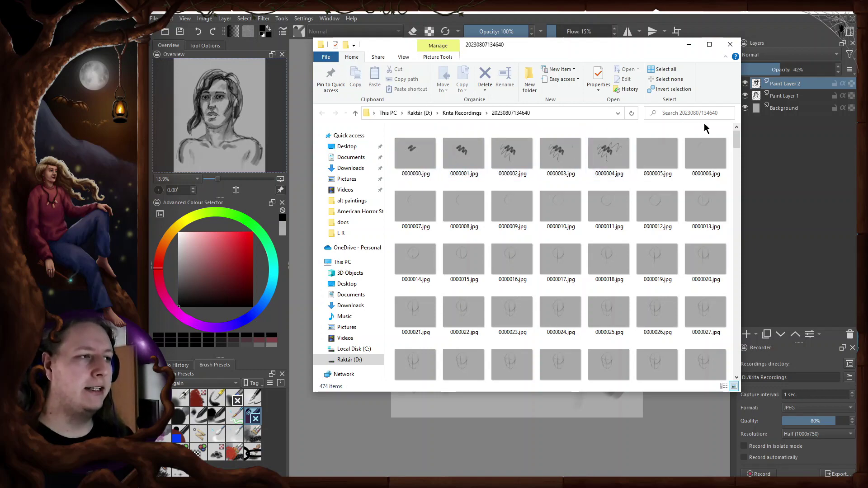
# Step: Scroll through the 474 JPG frames to 0000473.jpg and shift the Explorer window left
pyautogui.moveTo(737, 144); pyautogui.dragTo(735, 262)
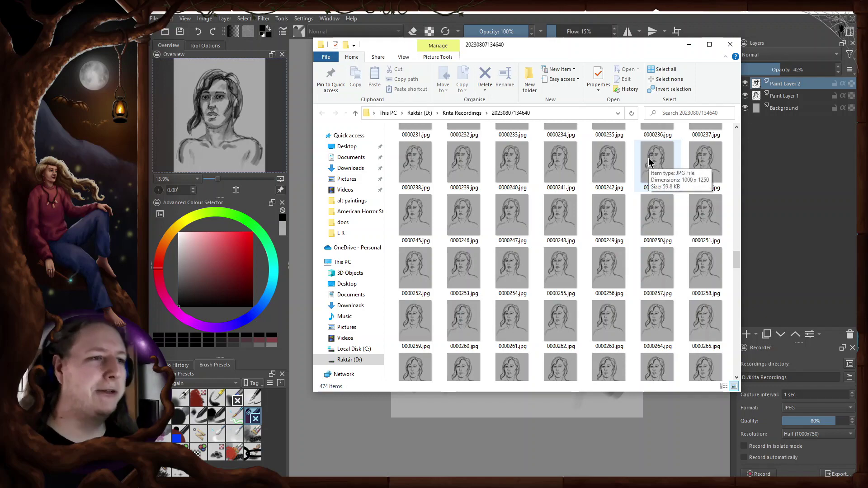
pyautogui.scroll(-15, 708, 270)
pyautogui.moveTo(622, 50); pyautogui.dragTo(576, 52)
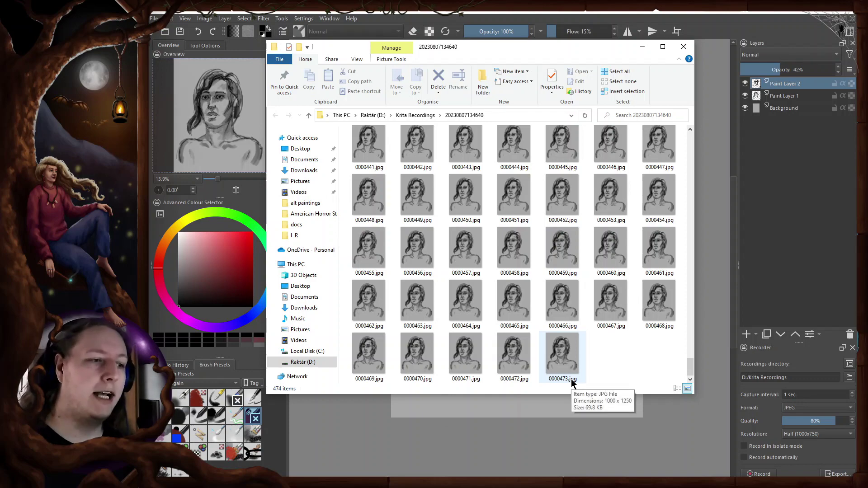
# Step: Close the frames folder and image properties, leave resolution at Half, and close demo.kra
pyautogui.click(683, 46)
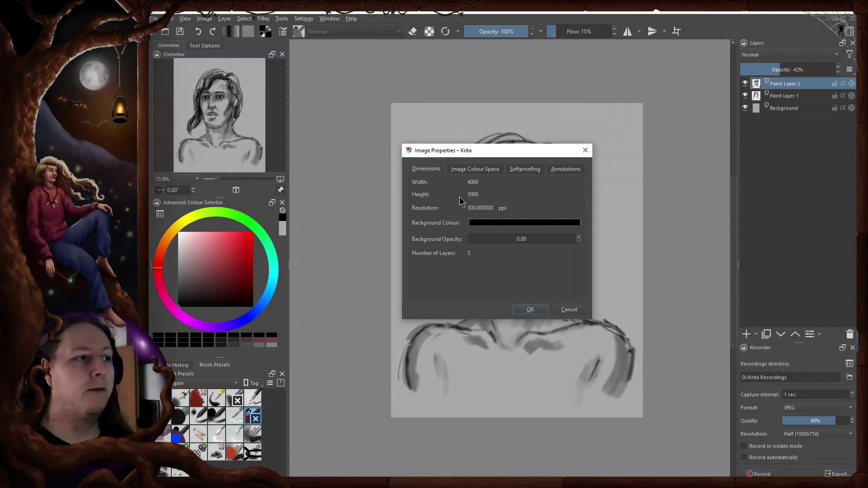
pyautogui.click(586, 151)
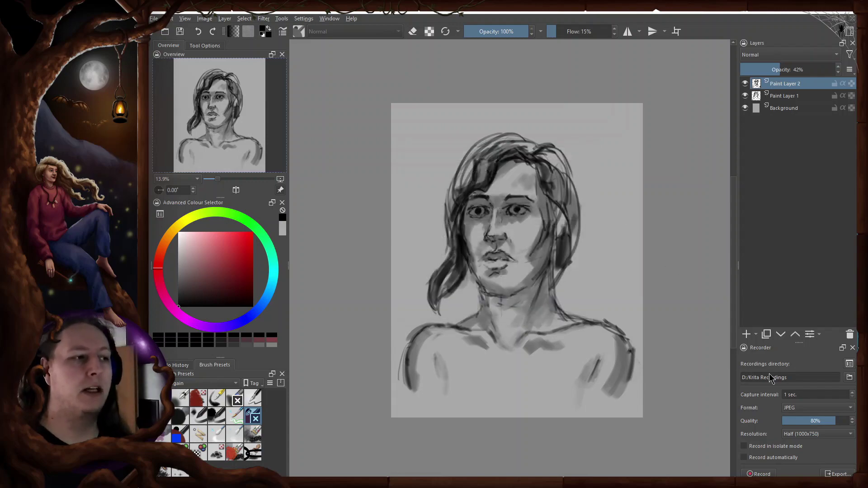
pyautogui.click(815, 435)
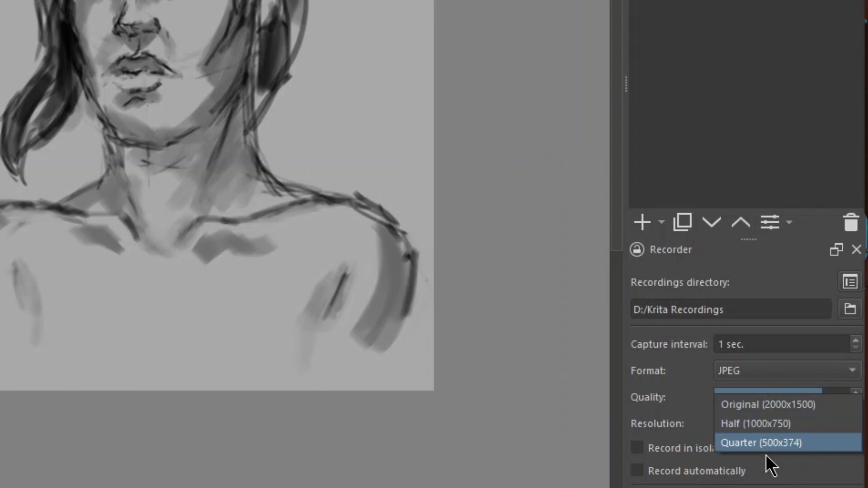
pyautogui.click(756, 423)
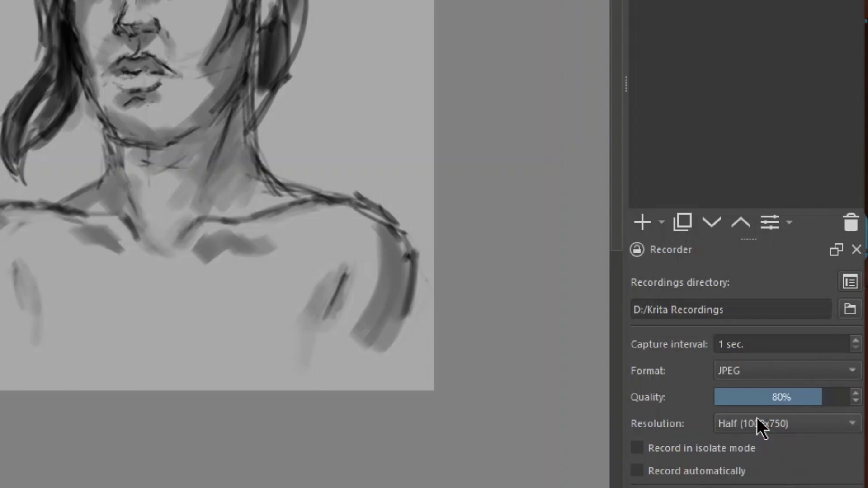
pyautogui.click(853, 19)
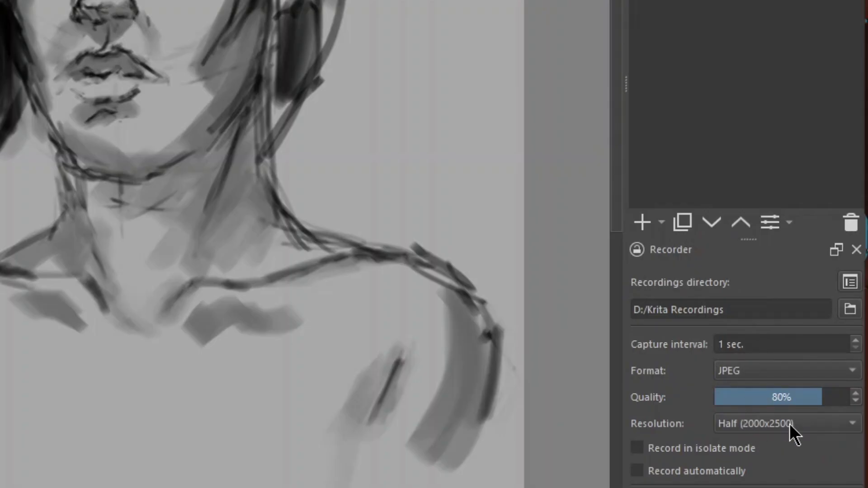
# Step: Set the Recorder's resolution to Quarter (1000x1250)
pyautogui.click(791, 426)
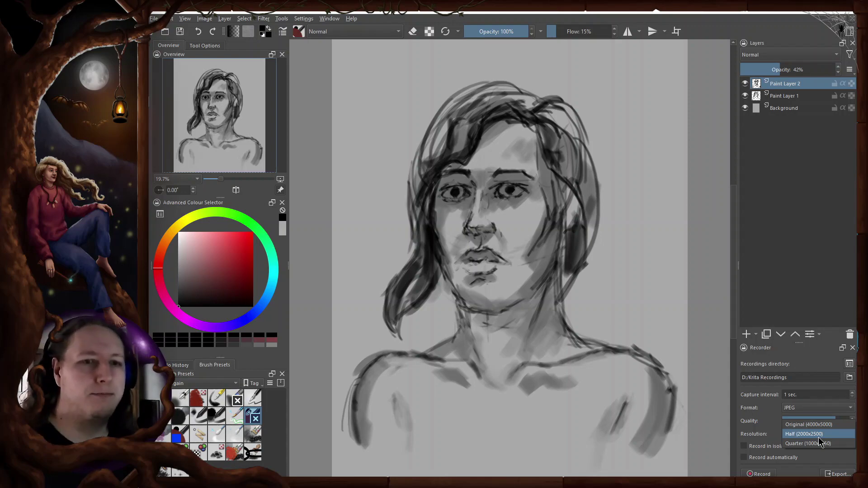
pyautogui.click(810, 434)
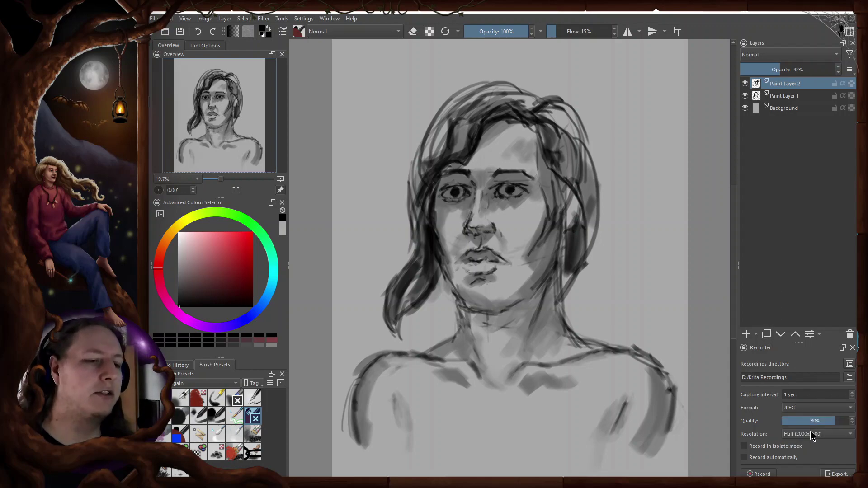
pyautogui.click(796, 435)
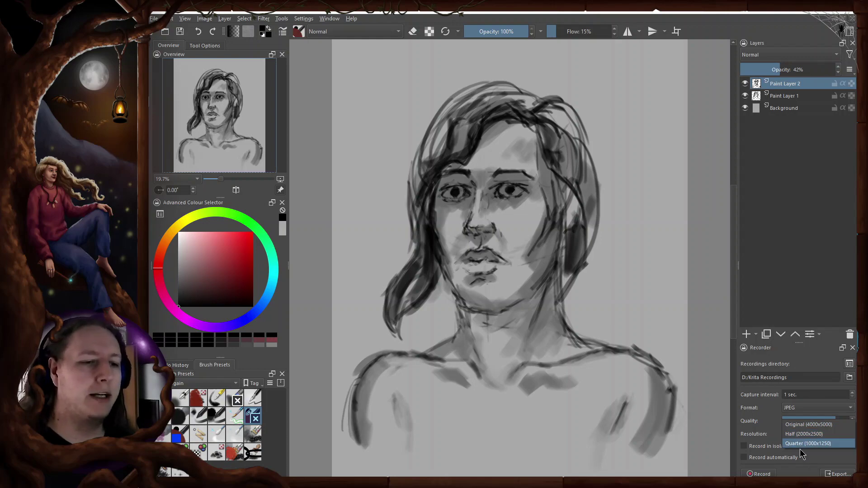
pyautogui.click(816, 444)
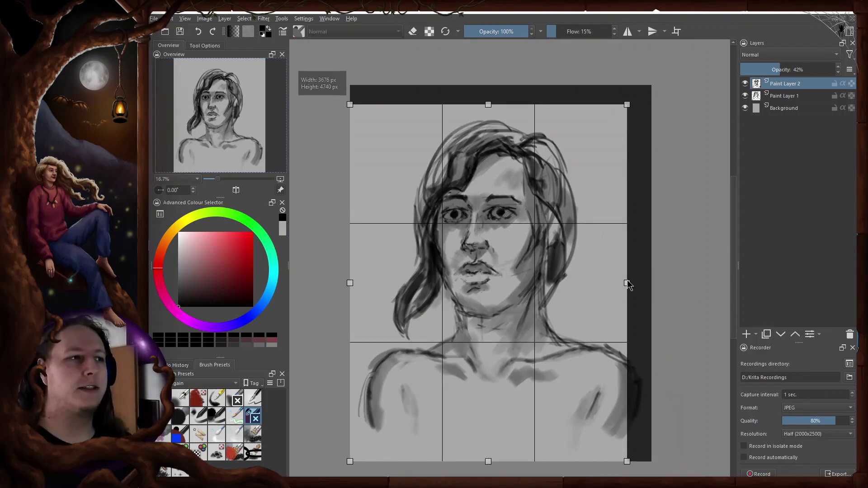
# Step: Try resizing the crop area over the canvas, then cancel the crop to keep the full canvas
pyautogui.moveTo(626, 281); pyautogui.dragTo(645, 281)
pyautogui.moveTo(644, 104); pyautogui.dragTo(605, 99)
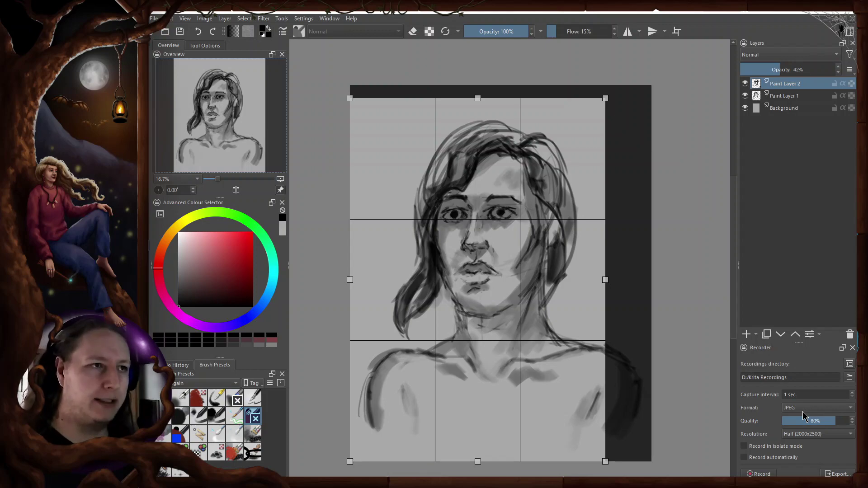
pyautogui.press('Escape')
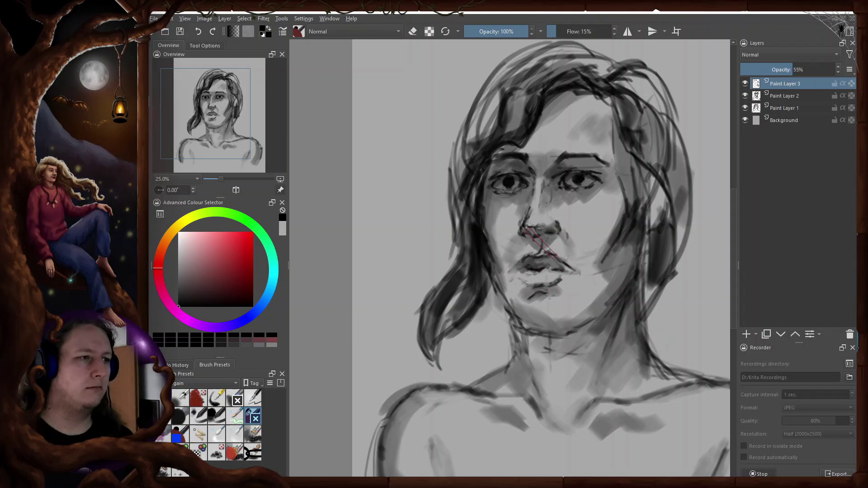
# Step: Shade around the mouth, paint a tear below the right eye on a new layer, and stop recording
pyautogui.moveTo(538, 271); pyautogui.dragTo(547, 303)
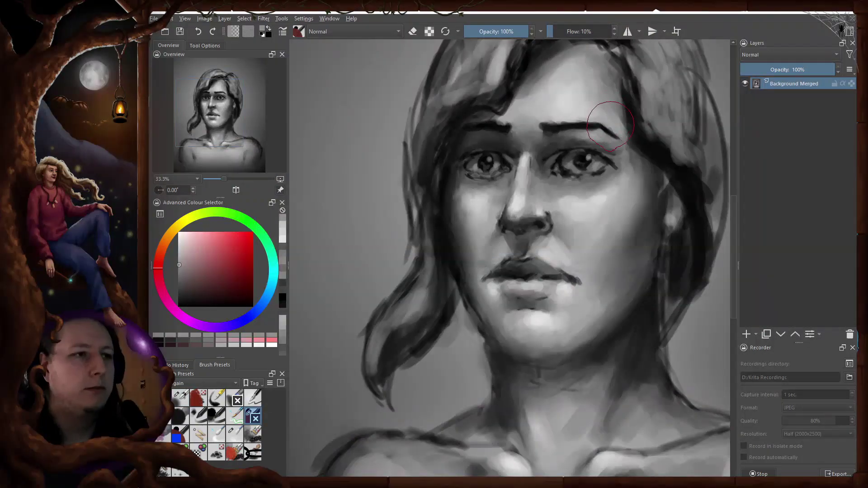
pyautogui.press('Insert')
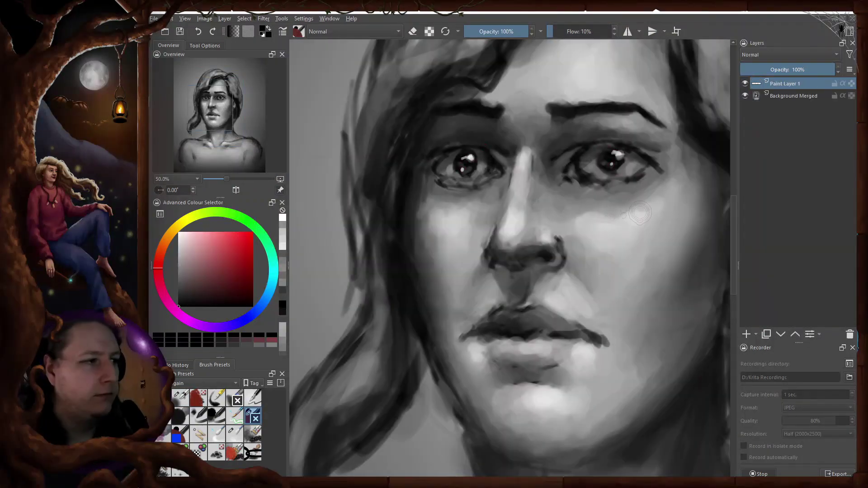
pyautogui.moveTo(608, 183); pyautogui.dragTo(619, 289)
pyautogui.moveTo(618, 253); pyautogui.dragTo(621, 287)
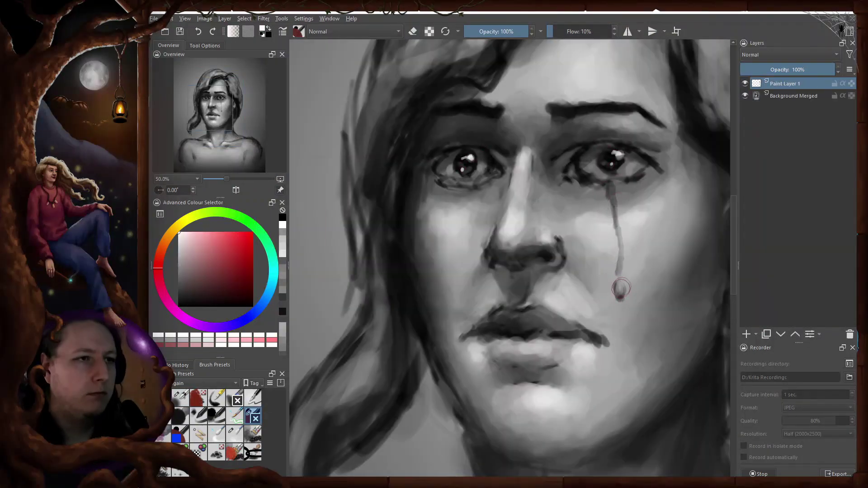
pyautogui.press('2')
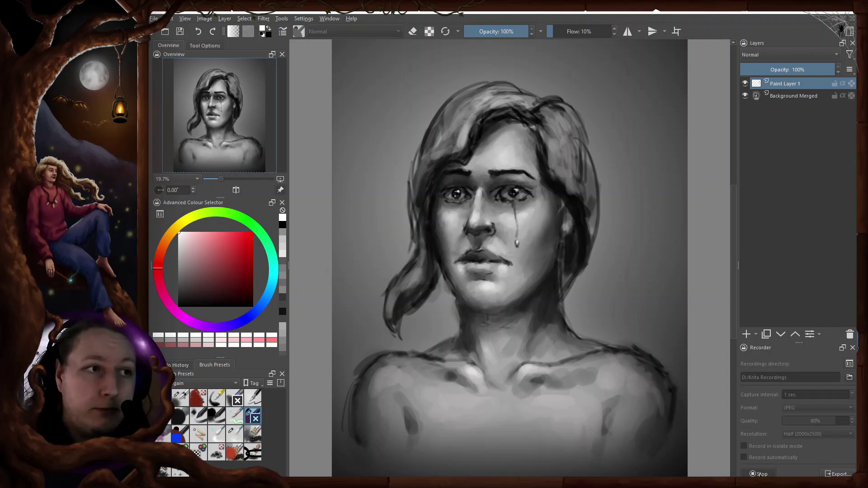
pyautogui.click(771, 474)
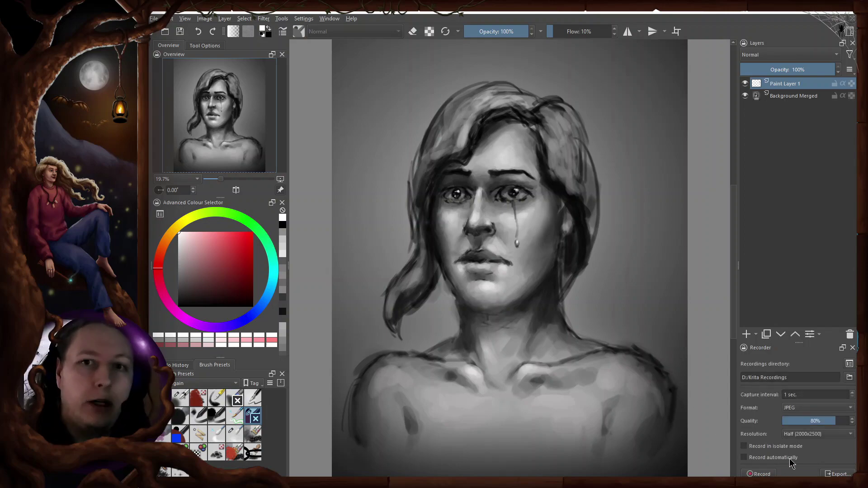
# Step: Export the recorded timelapse as MP4 x264 with Resize left unchecked
pyautogui.click(835, 474)
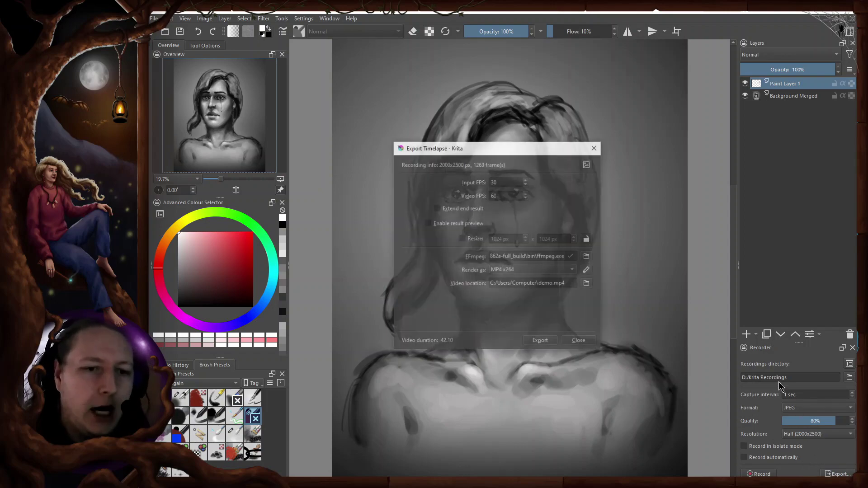
pyautogui.click(523, 231)
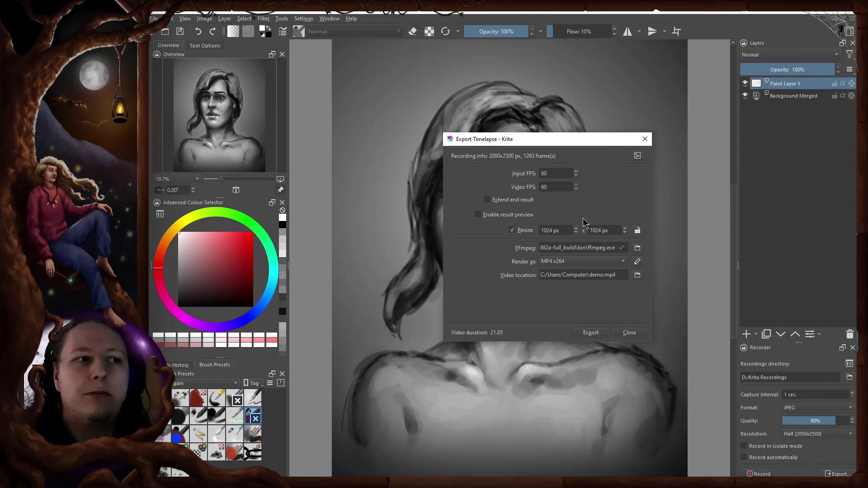
pyautogui.click(515, 231)
pyautogui.click(565, 263)
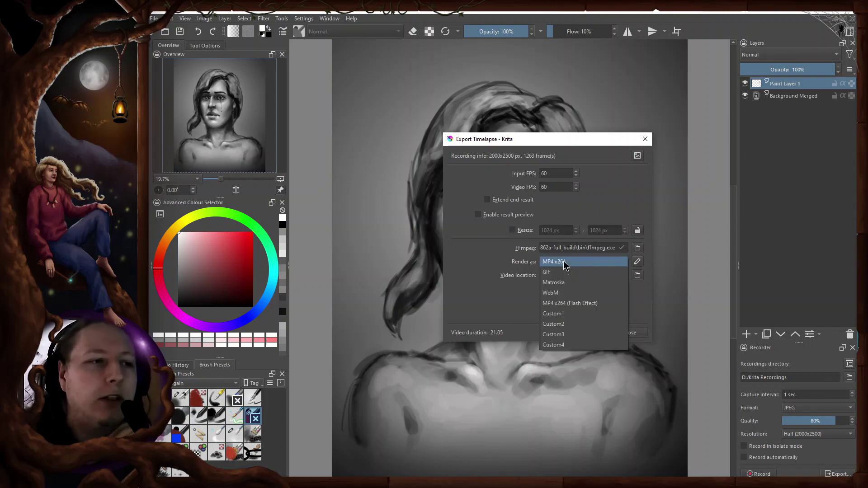
pyautogui.click(575, 263)
pyautogui.click(599, 333)
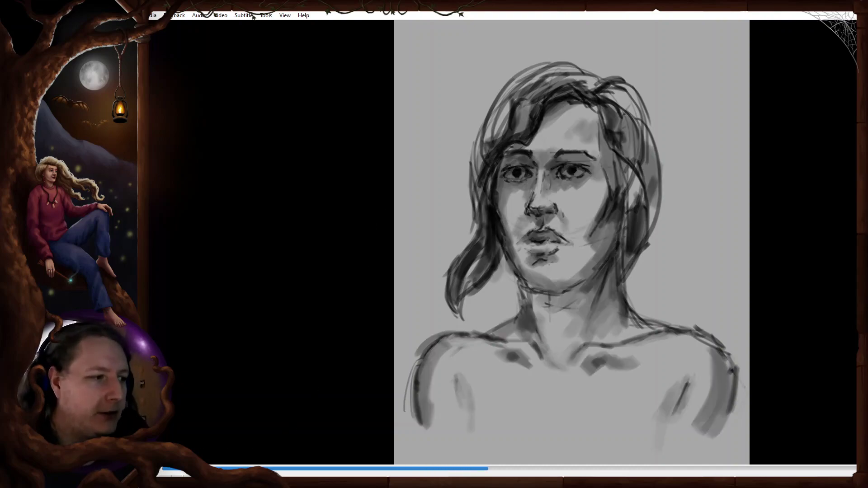
pyautogui.moveTo(263, 467)
pyautogui.mouseDown()
pyautogui.moveTo(217, 466)
pyautogui.moveTo(225, 466)
pyautogui.mouseUp()
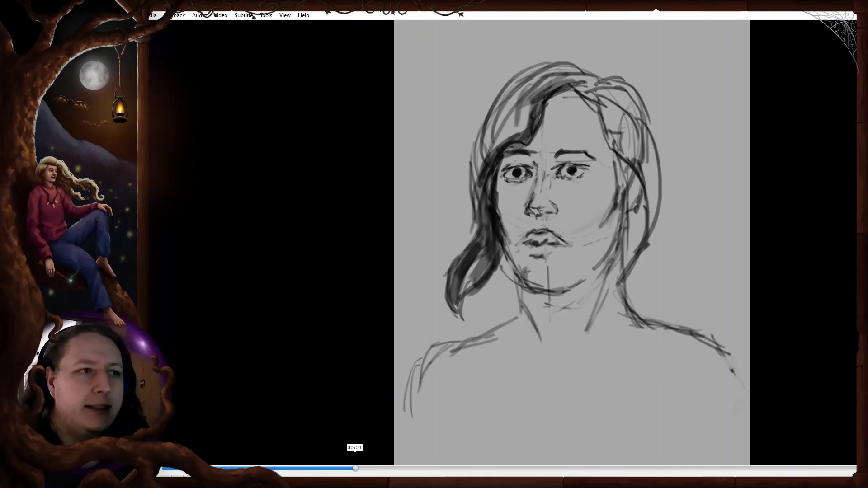
pyautogui.moveTo(356, 469); pyautogui.dragTo(269, 469)
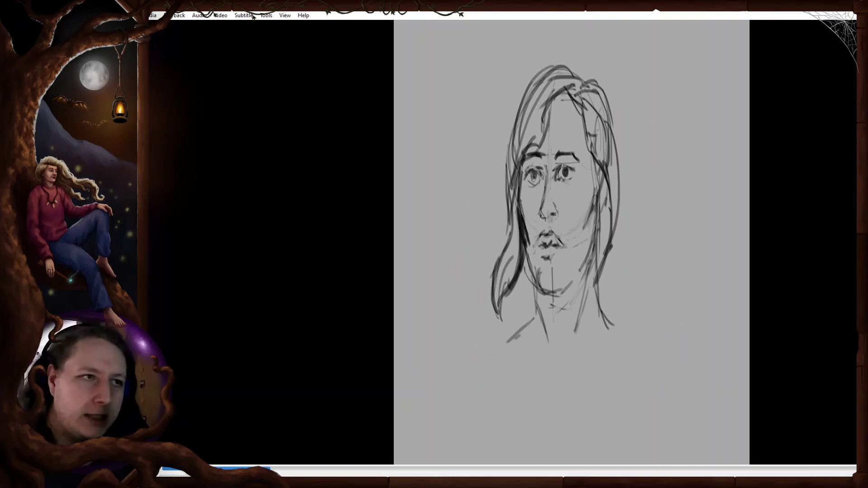
pyautogui.moveTo(549, 469)
pyautogui.mouseDown()
pyautogui.moveTo(541, 469)
pyautogui.moveTo(854, 470)
pyautogui.mouseUp()
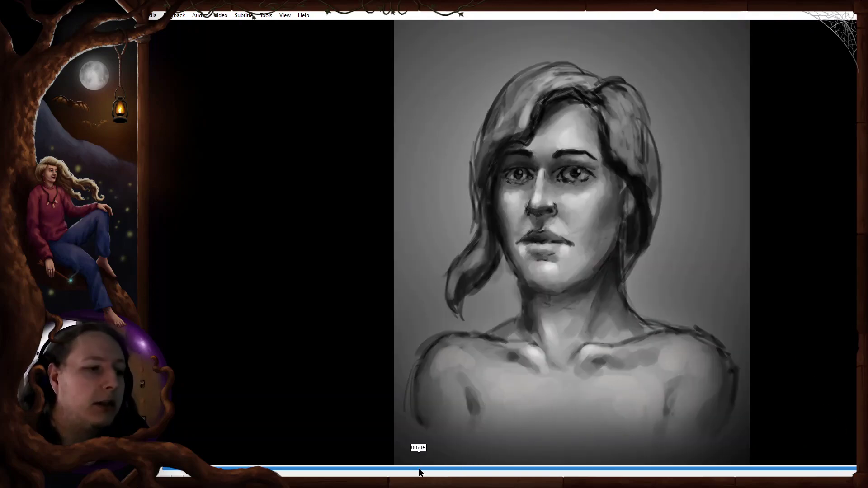
pyautogui.click(217, 470)
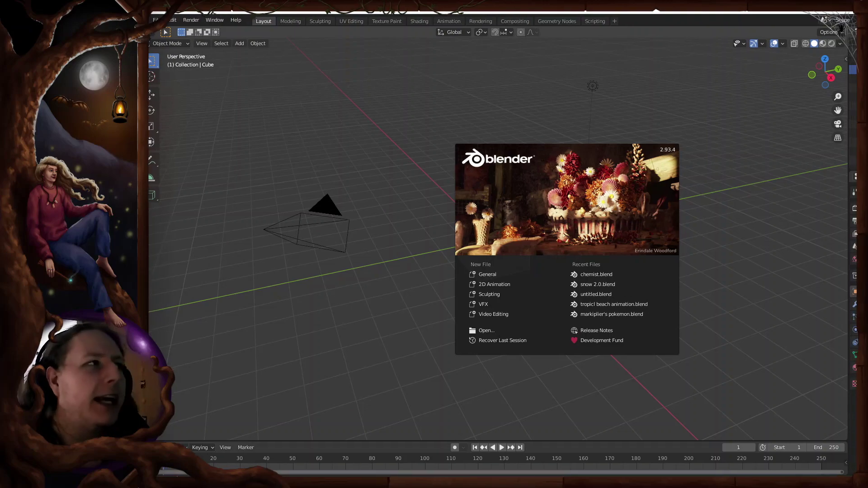
# Step: Widen the side panels and add a Video Editing > Video Editing workspace
pyautogui.moveTo(855, 106)
pyautogui.mouseDown()
pyautogui.moveTo(866, 105)
pyautogui.moveTo(804, 106)
pyautogui.moveTo(851, 106)
pyautogui.mouseUp()
pyautogui.click(619, 22)
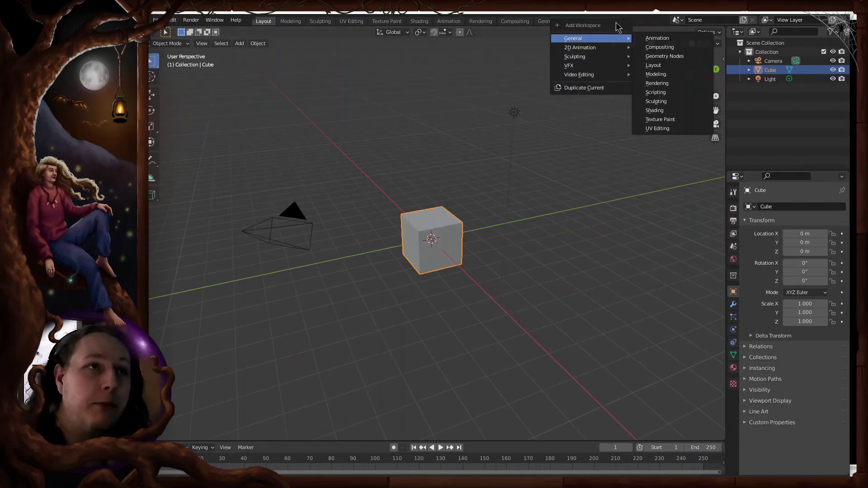
pyautogui.moveTo(597, 76)
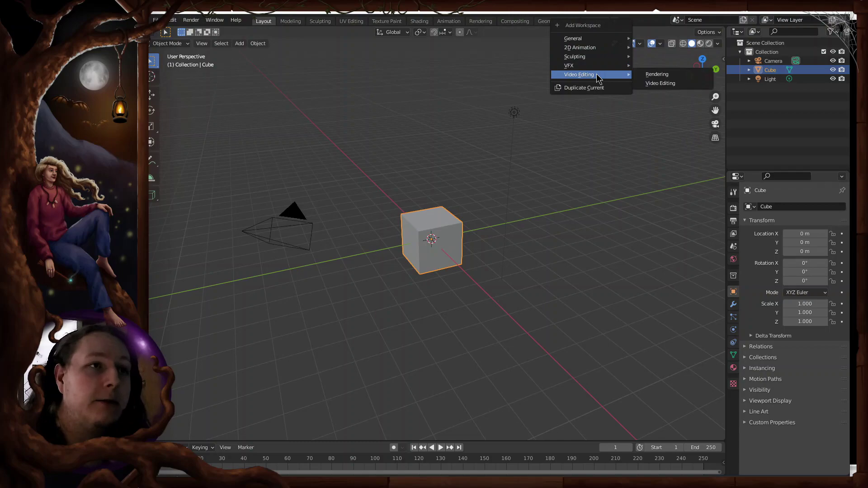
pyautogui.click(660, 83)
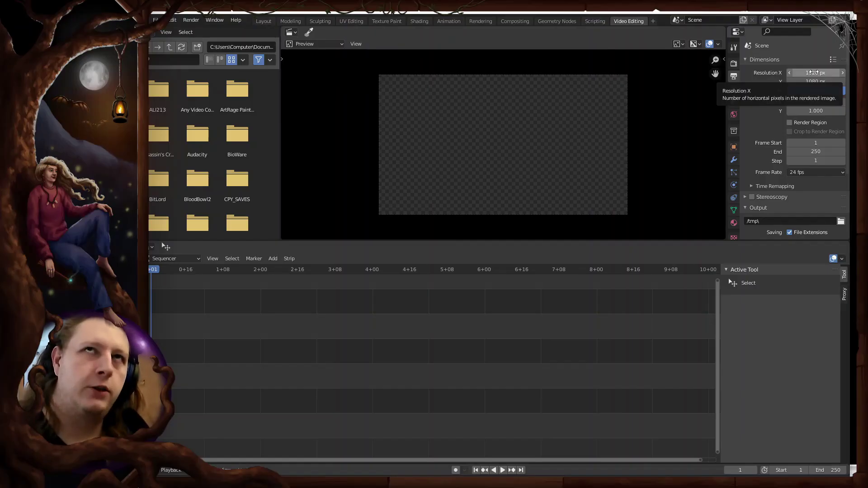
# Step: Set the render resolution to 1000 x 1250 px
pyautogui.click(813, 72)
pyautogui.press('BackSpace')
pyautogui.write('1000')
pyautogui.press('Return')
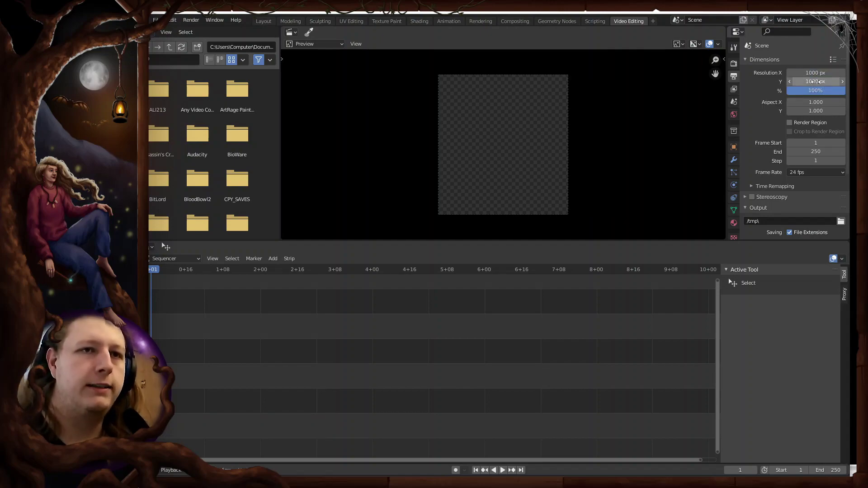
pyautogui.click(816, 82)
pyautogui.write('125')
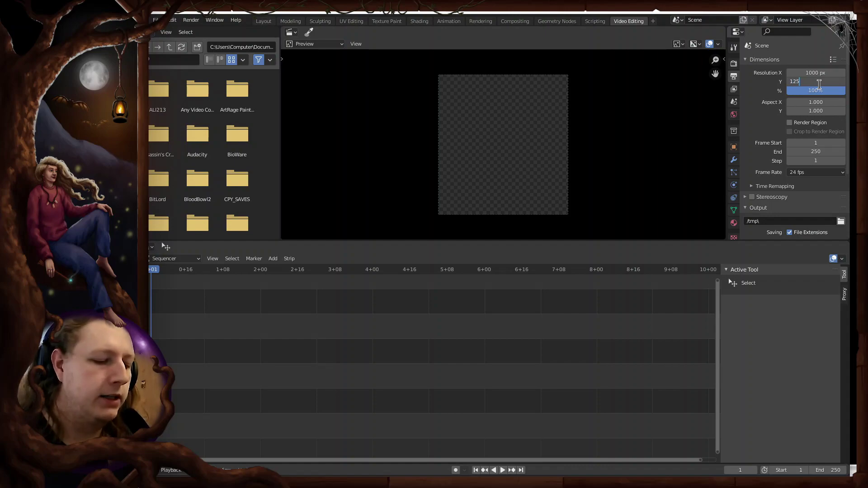
pyautogui.write('0')
pyautogui.press('Return')
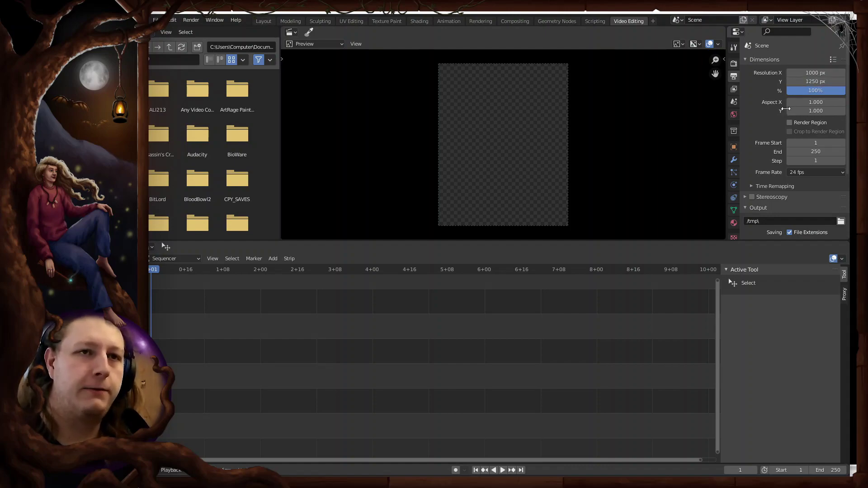
# Step: Set the frame rate to 120 fps
pyautogui.click(814, 173)
pyautogui.click(806, 255)
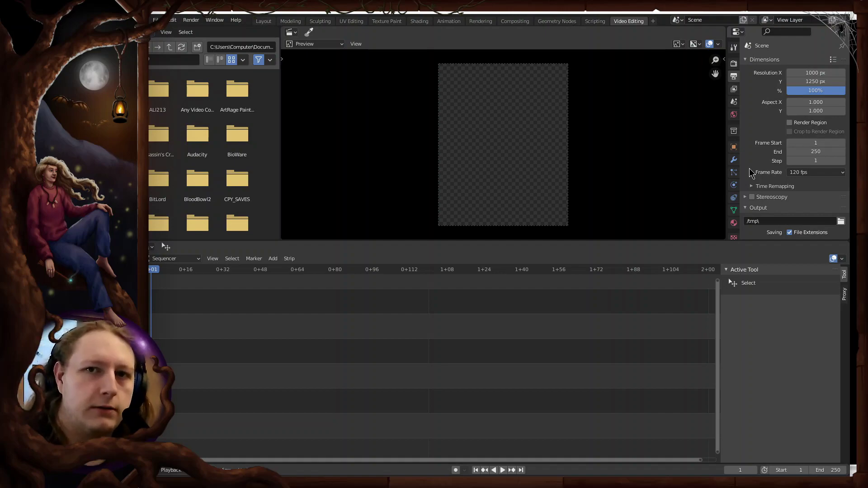
pyautogui.scroll(-5, 753, 136)
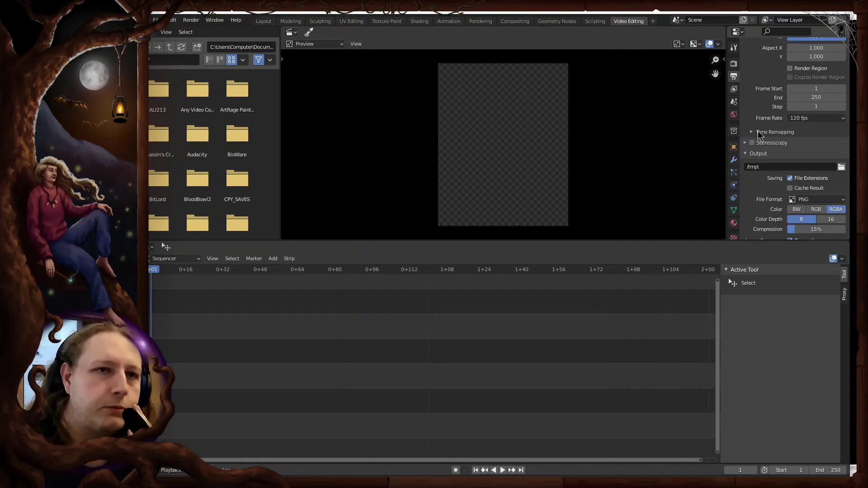
# Step: Set the output folder to Videos and the file format to FFmpeg Video
pyautogui.click(841, 131)
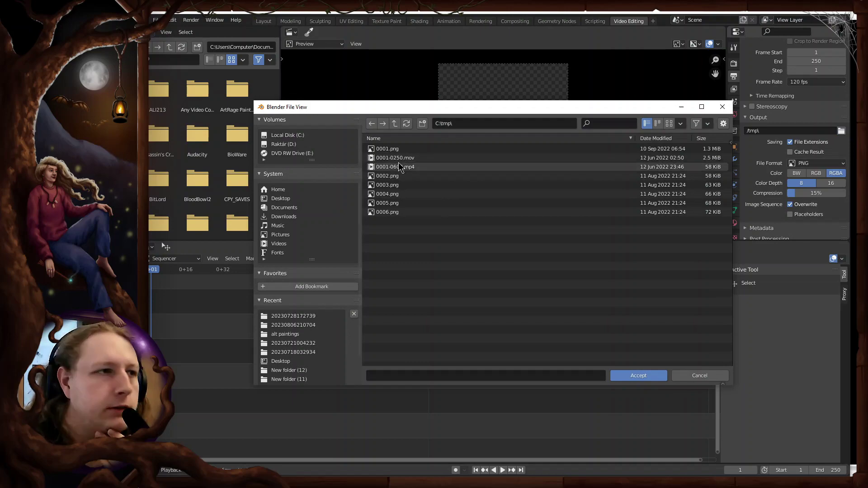
pyautogui.click(627, 377)
pyautogui.click(803, 163)
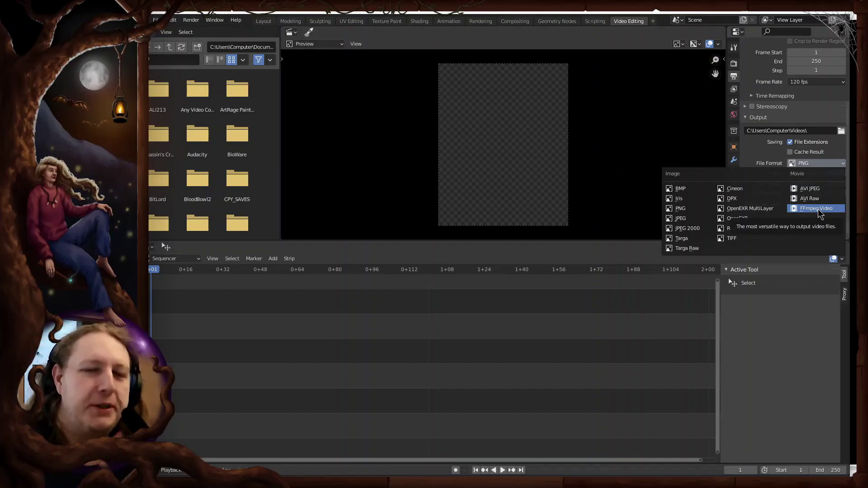
pyautogui.click(805, 165)
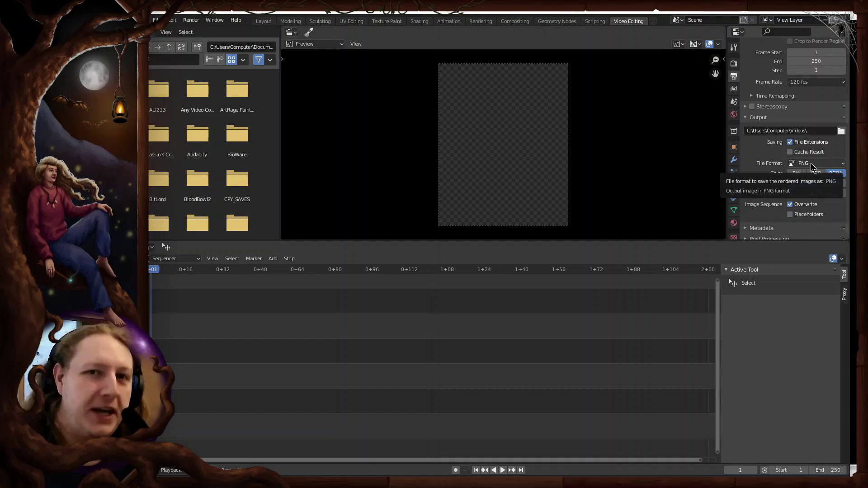
pyautogui.click(813, 165)
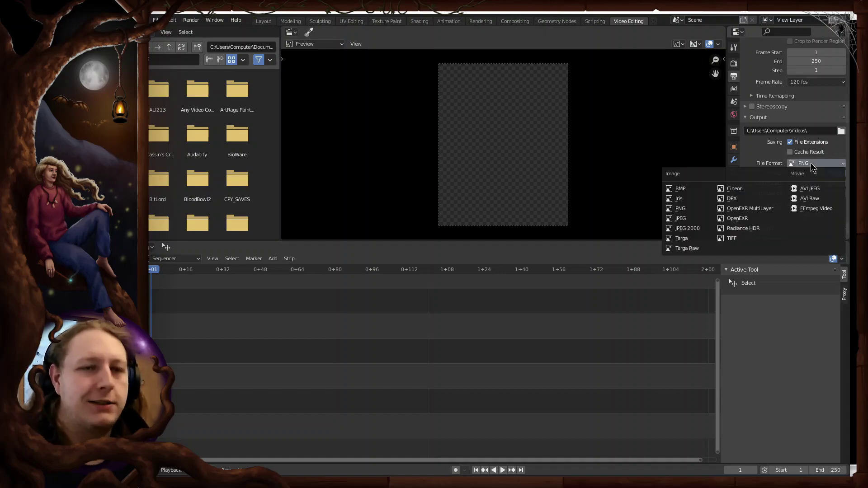
pyautogui.click(817, 209)
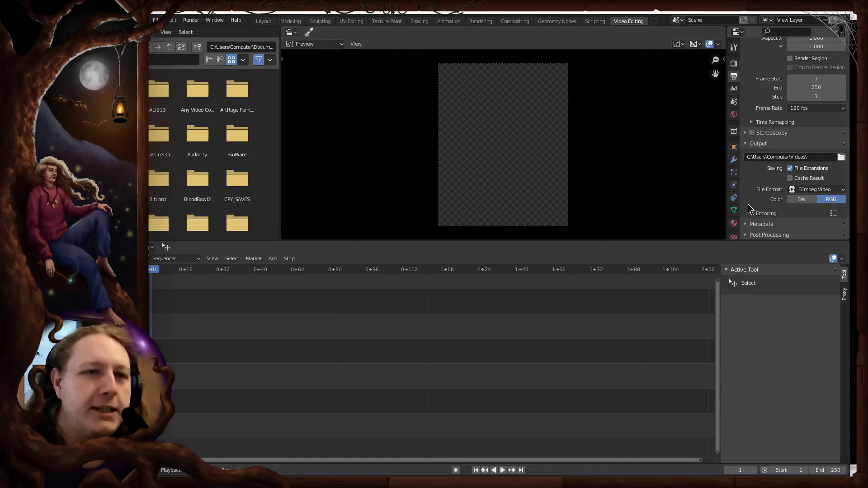
# Step: Set encoding to MPEG-4 container, High Quality output and Slowest encoding speed
pyautogui.click(752, 214)
pyautogui.scroll(-2, 783, 159)
pyautogui.click(805, 137)
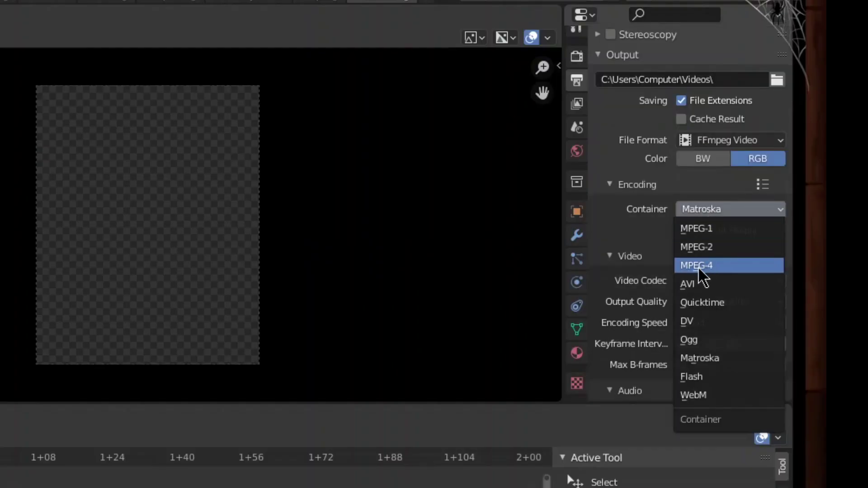
pyautogui.click(700, 267)
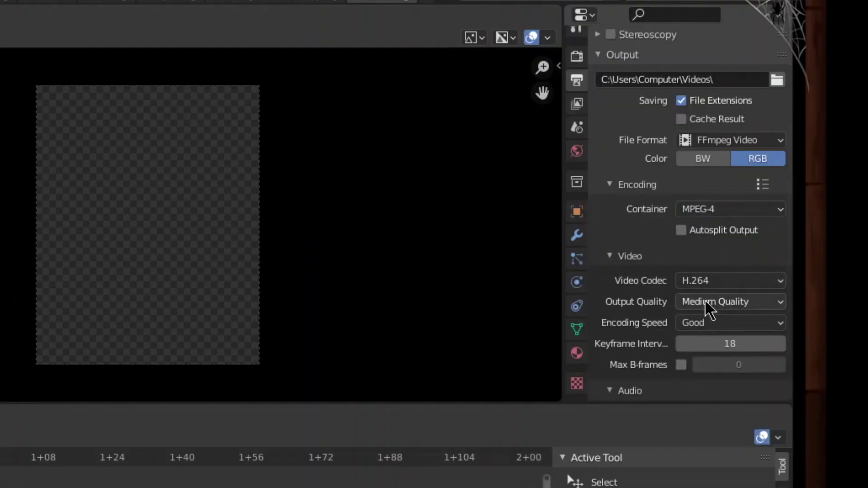
pyautogui.click(723, 301)
pyautogui.click(718, 342)
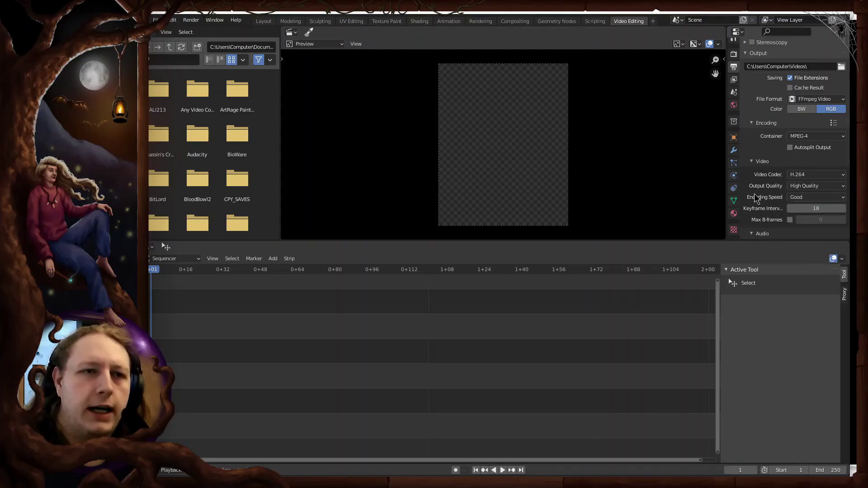
pyautogui.click(800, 197)
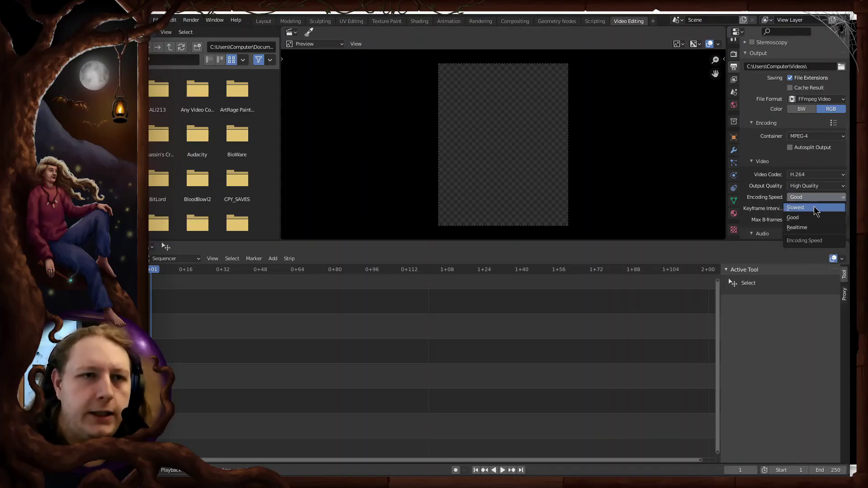
pyautogui.click(813, 207)
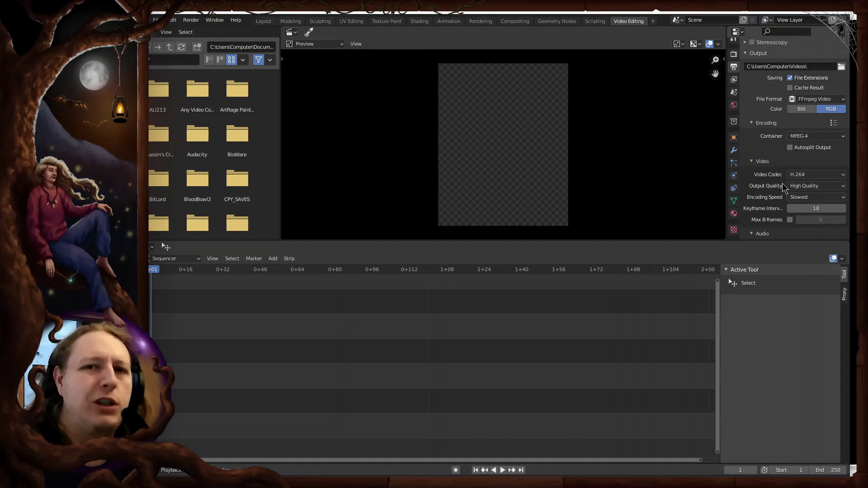
pyautogui.scroll(-2, 773, 176)
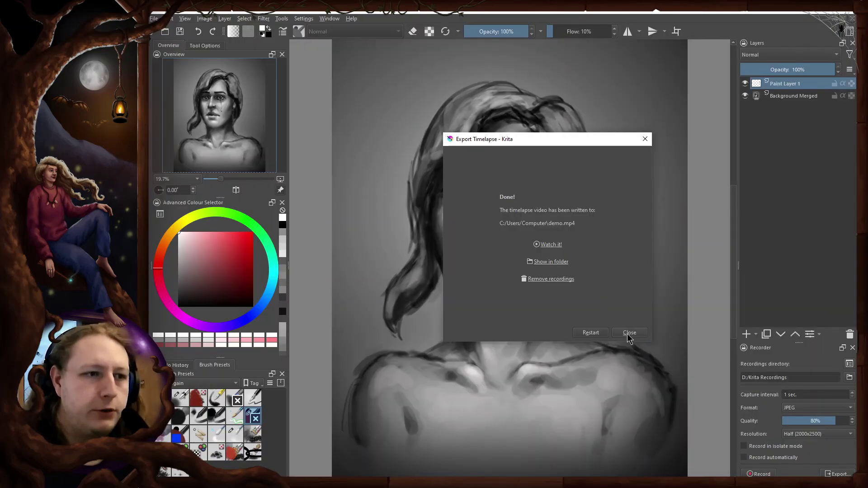
pyautogui.click(631, 336)
pyautogui.click(838, 473)
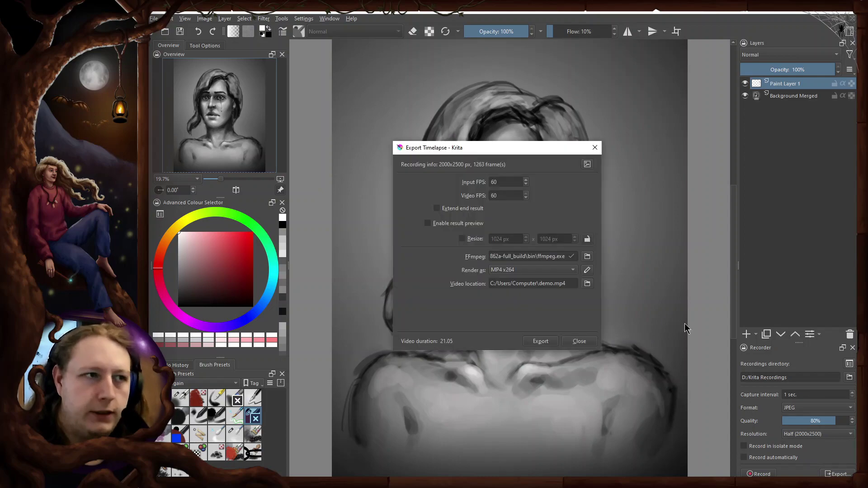
pyautogui.click(588, 165)
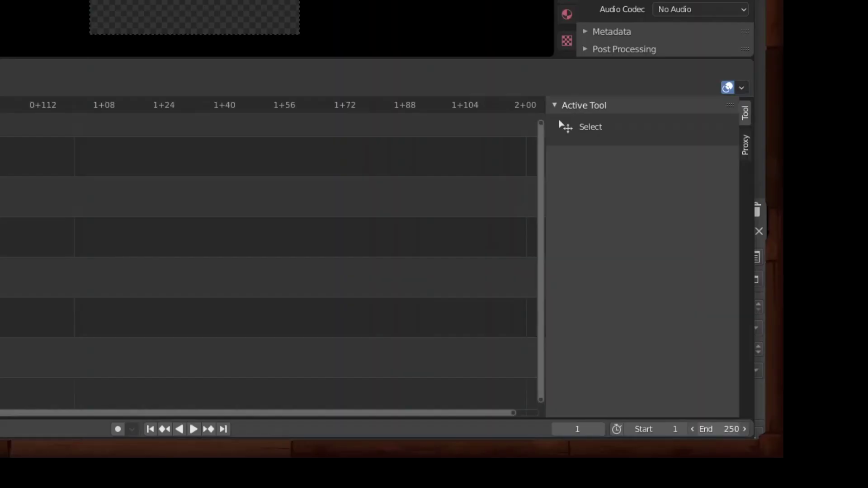
# Step: Set the scene end frame to 1263
pyautogui.click(833, 470)
pyautogui.write('12')
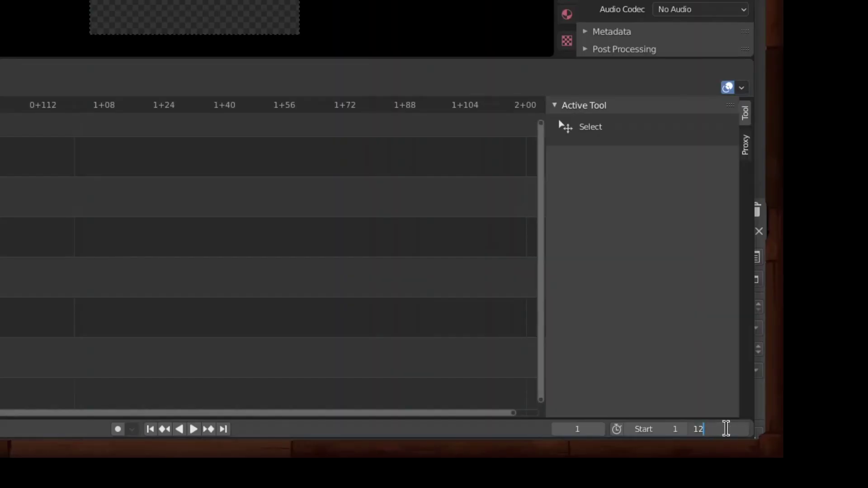
pyautogui.write('63')
pyautogui.press('Return')
# Step: Add all the Krita recording JPGs from the folder as one image strip
pyautogui.click(273, 259)
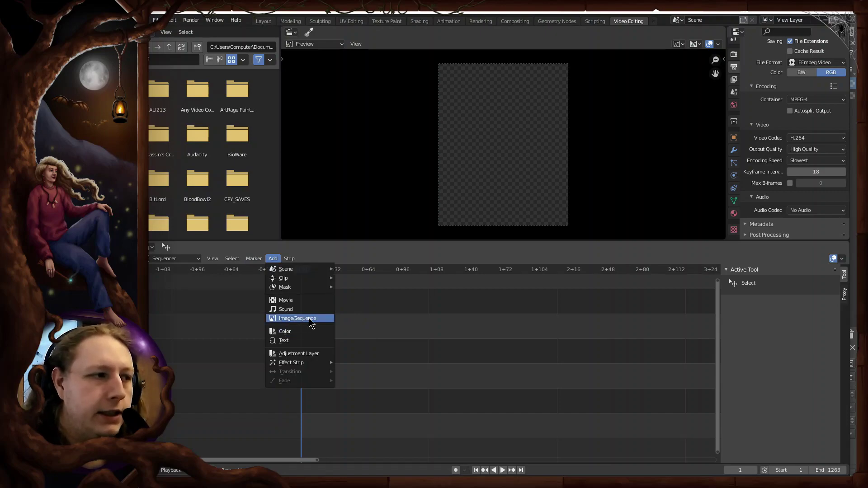
pyautogui.click(310, 320)
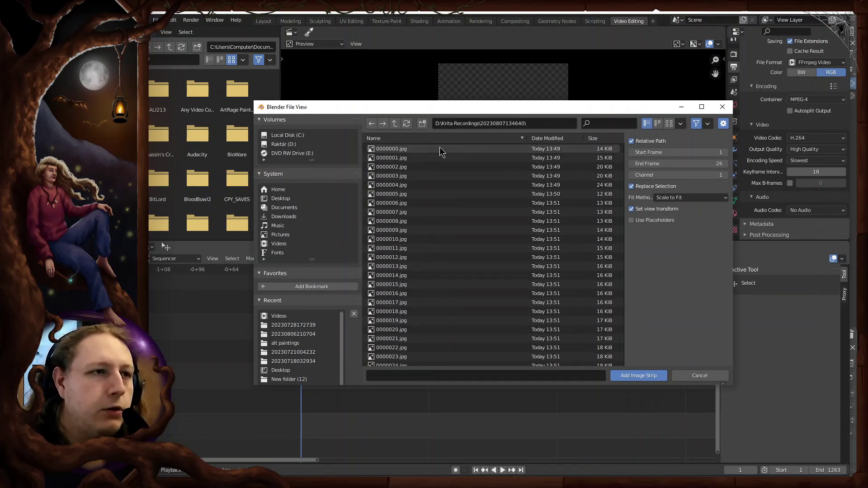
pyautogui.scroll(-10, 429, 167)
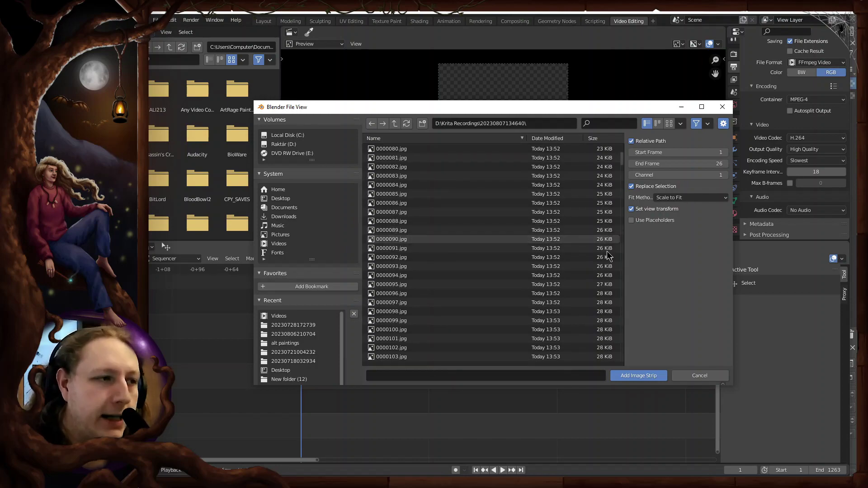
pyautogui.moveTo(622, 171); pyautogui.dragTo(624, 146)
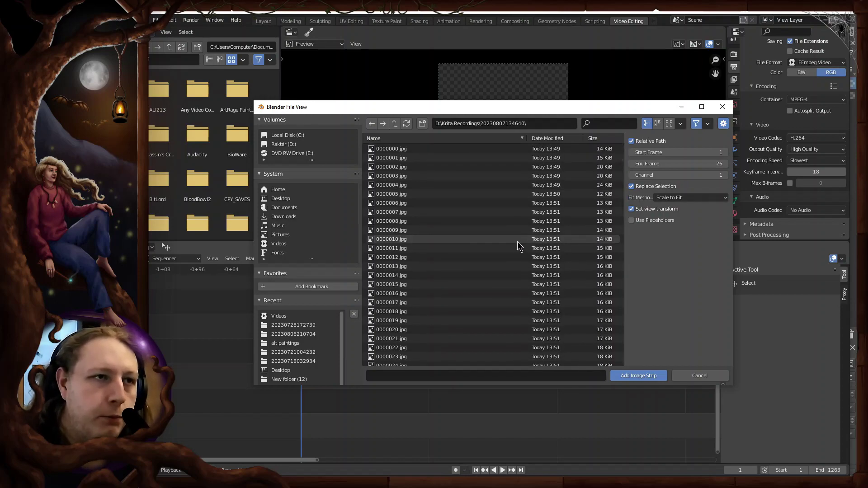
pyautogui.press('a')
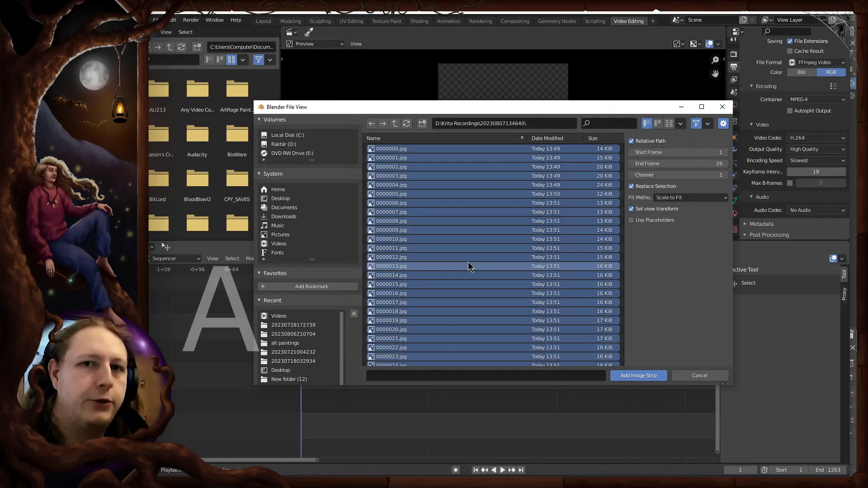
pyautogui.click(639, 381)
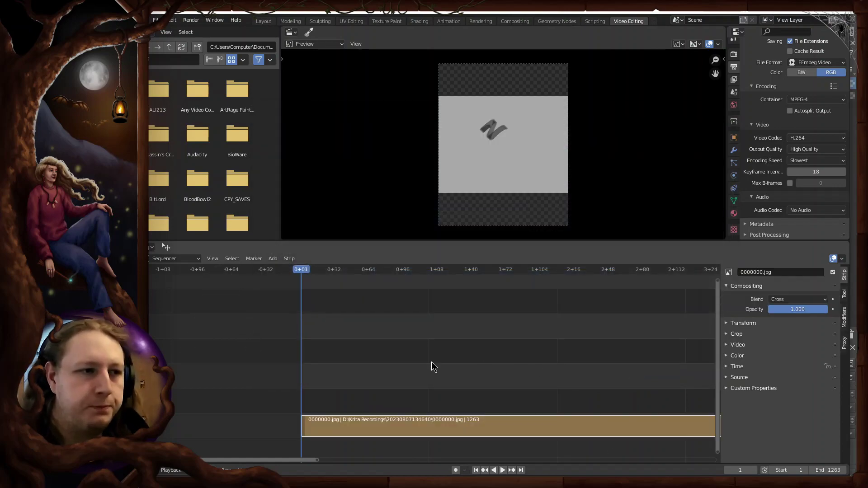
# Step: Fit the strip and preview, then play and scrub through the timelapse
pyautogui.press('Home')
pyautogui.moveTo(585, 243); pyautogui.dragTo(585, 323)
pyautogui.press('Home')
pyautogui.scroll(-1, 504, 168)
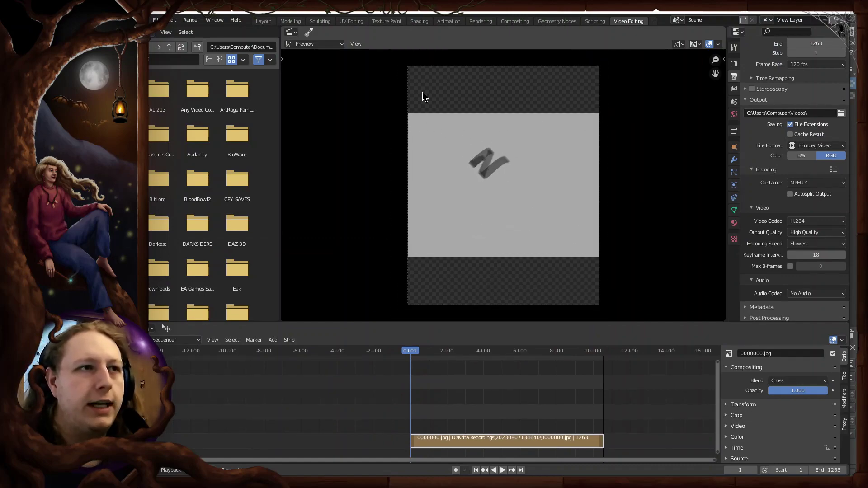
pyautogui.moveTo(428, 354)
pyautogui.mouseDown()
pyautogui.moveTo(457, 357)
pyautogui.moveTo(438, 362)
pyautogui.mouseUp()
pyautogui.press('space')
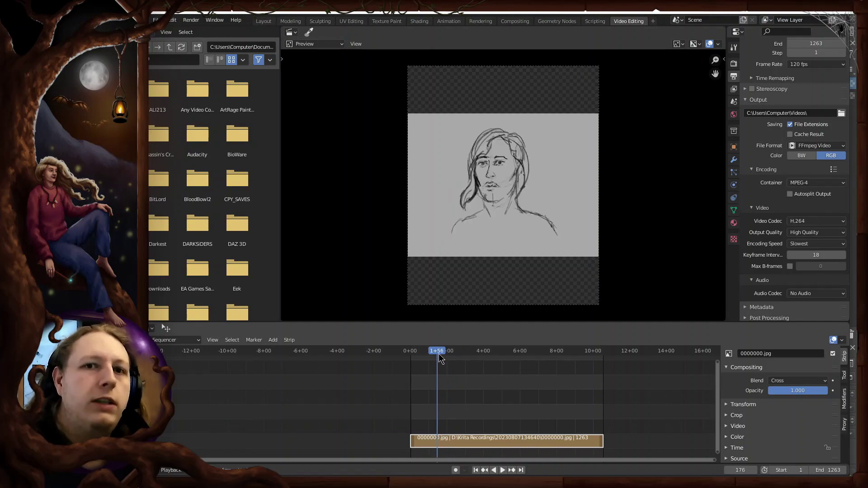
pyautogui.moveTo(439, 357)
pyautogui.mouseDown()
pyautogui.moveTo(513, 357)
pyautogui.moveTo(480, 357)
pyautogui.mouseUp()
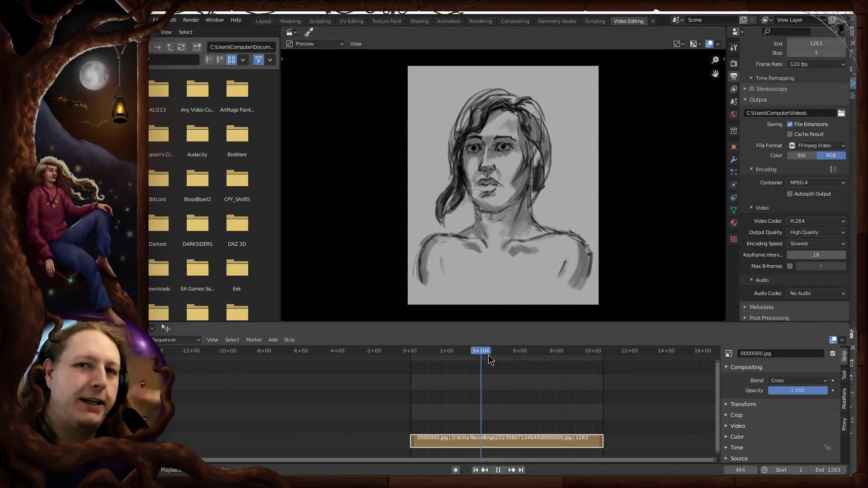
pyautogui.press('space')
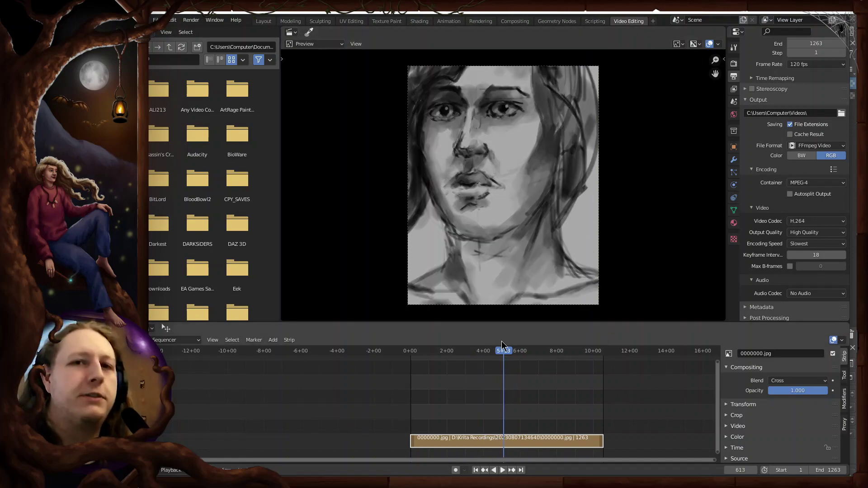
pyautogui.press('space')
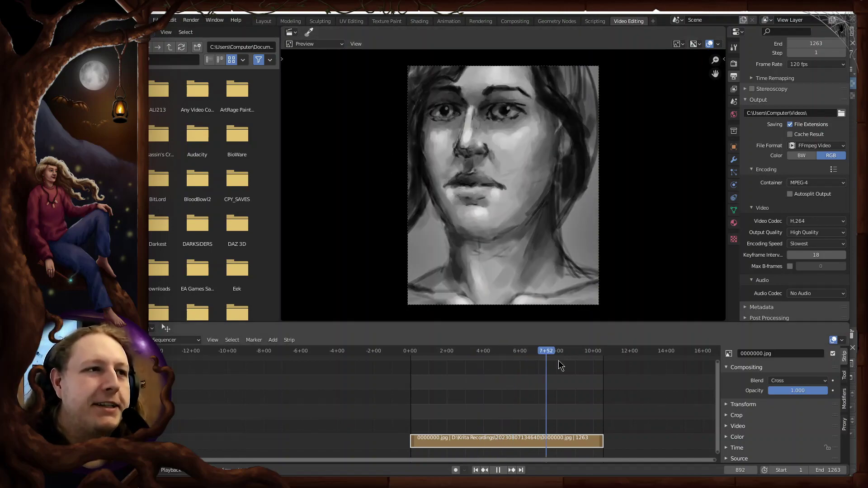
pyautogui.moveTo(560, 366); pyautogui.dragTo(436, 369)
pyautogui.press('space')
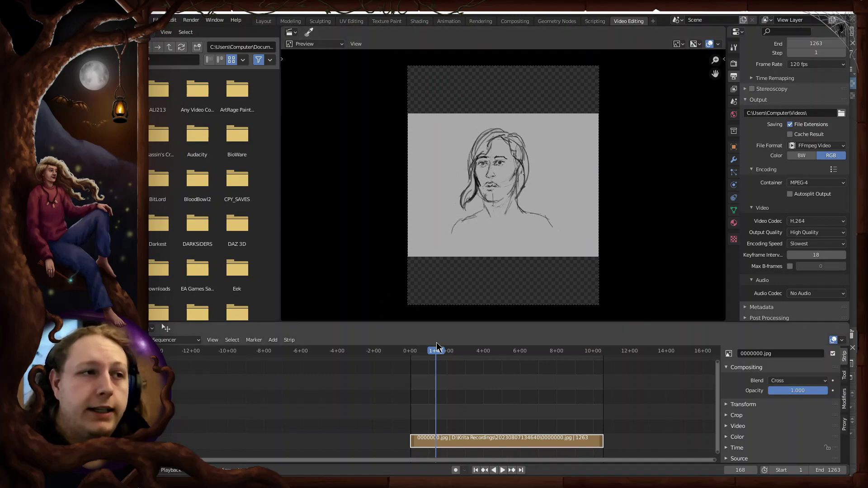
# Step: Move the playhead to frame 475
pyautogui.click(483, 366)
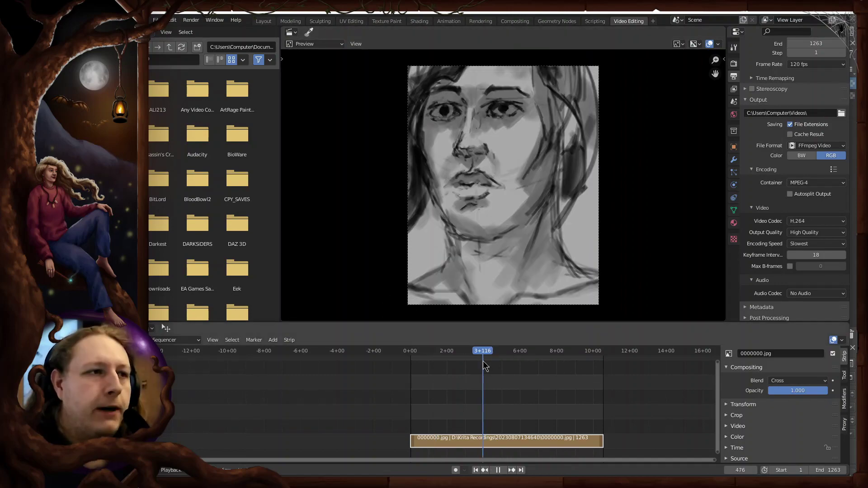
pyautogui.press('space')
pyautogui.scroll(5, 556, 396)
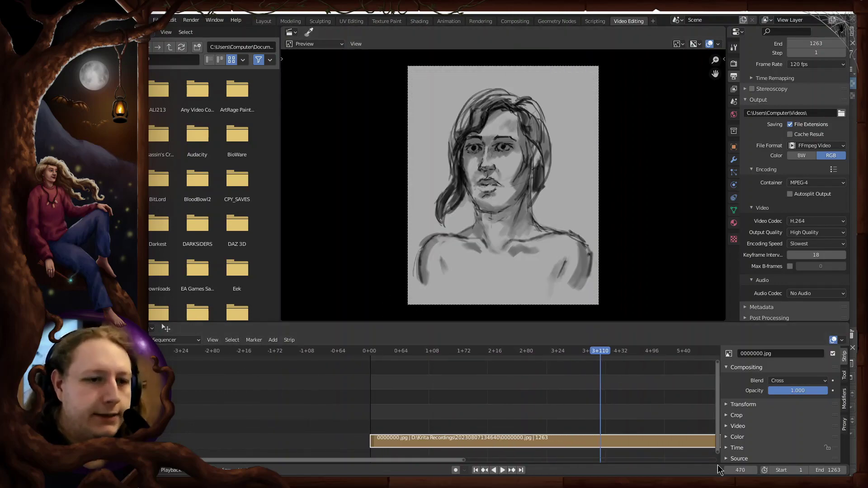
pyautogui.press('space')
pyautogui.click(754, 471)
pyautogui.click(754, 470)
pyautogui.click(754, 471)
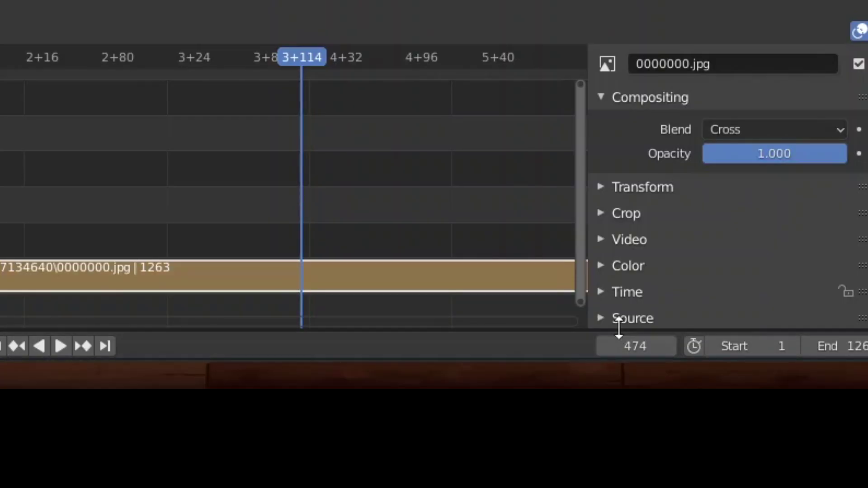
pyautogui.click(669, 347)
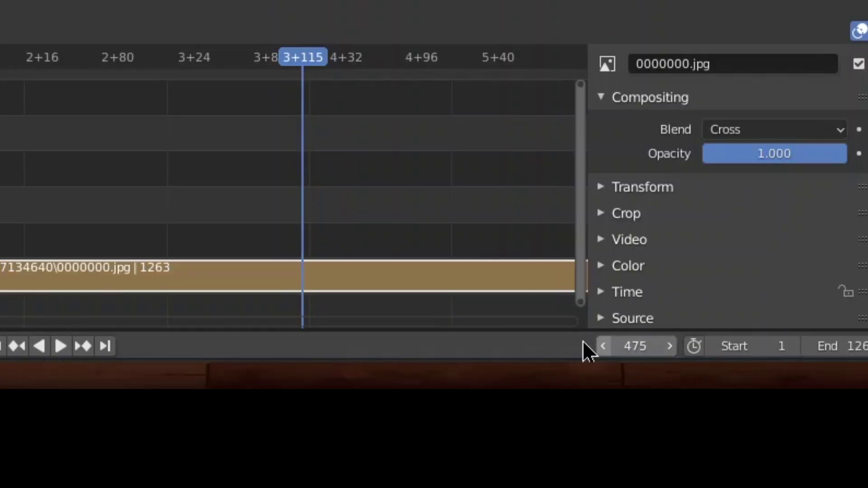
# Step: Split the image strip at frame 475 and select the later part
pyautogui.rightClick(312, 272)
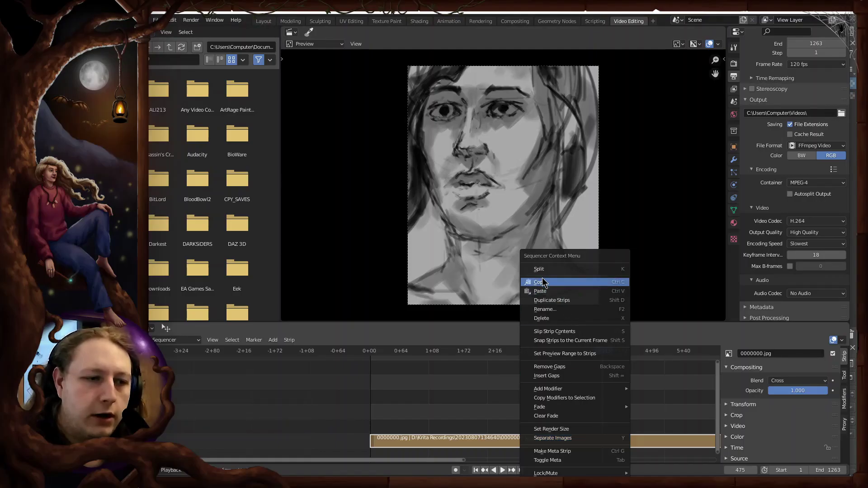
pyautogui.click(610, 270)
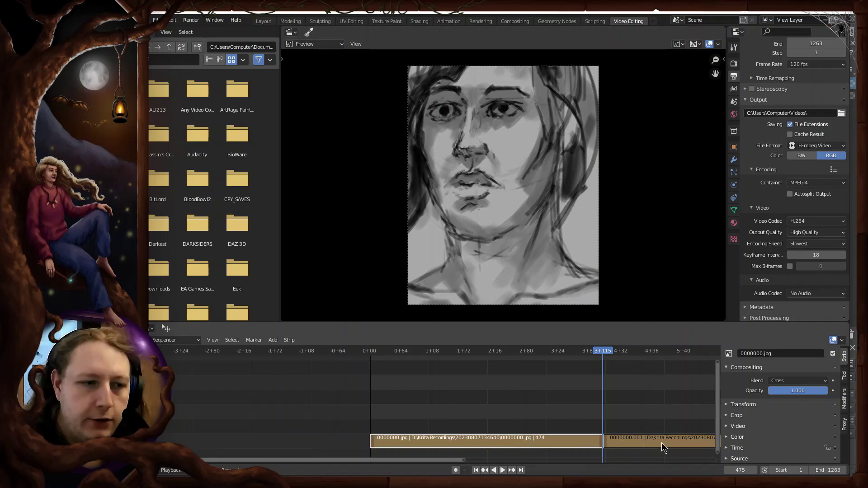
pyautogui.click(642, 445)
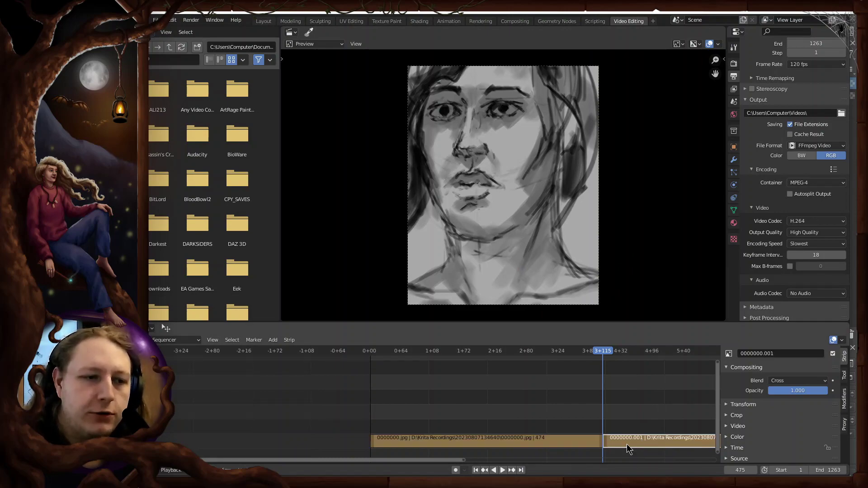
# Step: Set the later strip's Transform Scale X and Y to 0.5
pyautogui.click(726, 405)
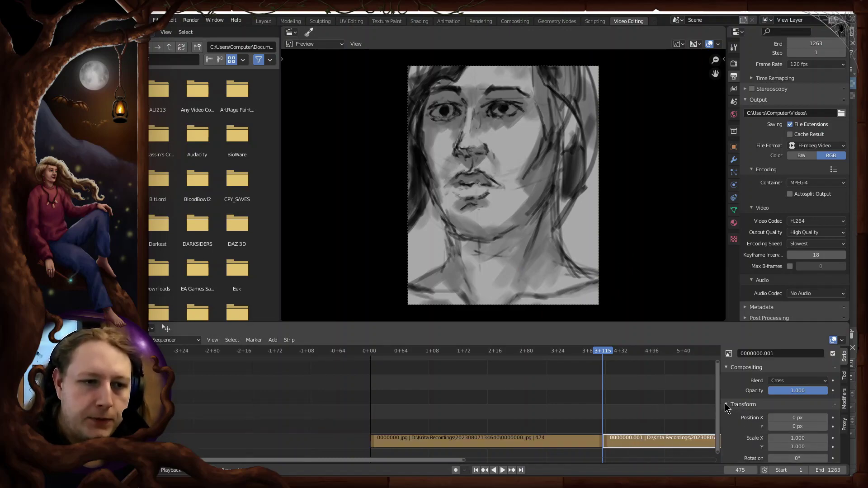
pyautogui.scroll(-2, 728, 414)
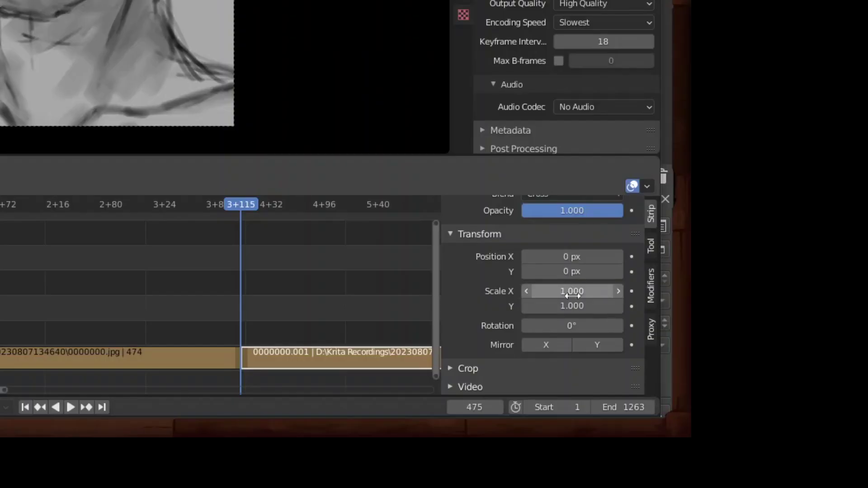
pyautogui.doubleClick(572, 292)
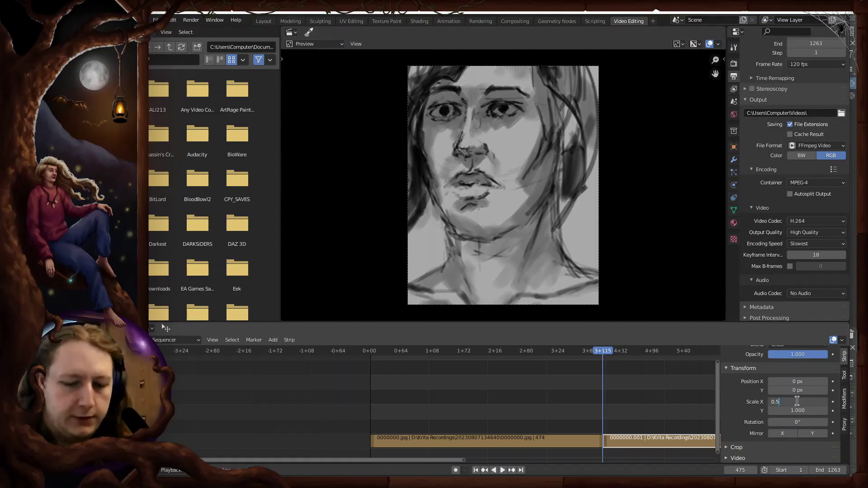
pyautogui.write('0.5')
pyautogui.press('Return')
pyautogui.doubleClick(791, 411)
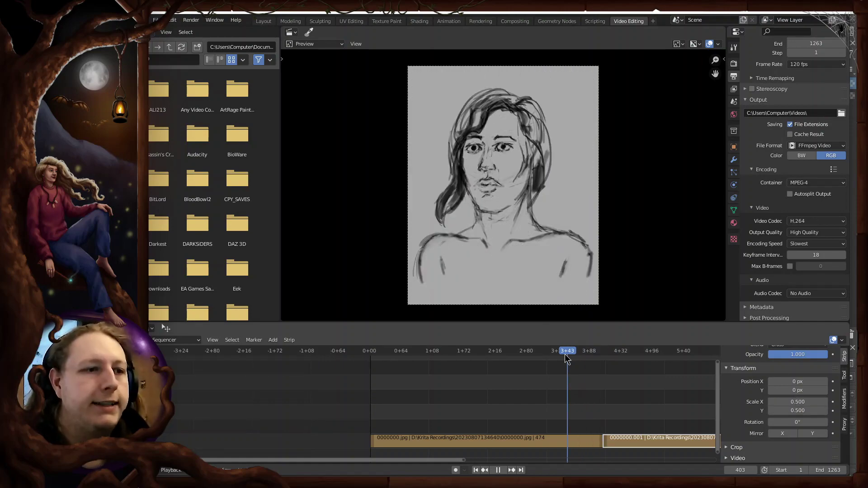
pyautogui.press('Return')
pyautogui.scroll(6, 797, 61)
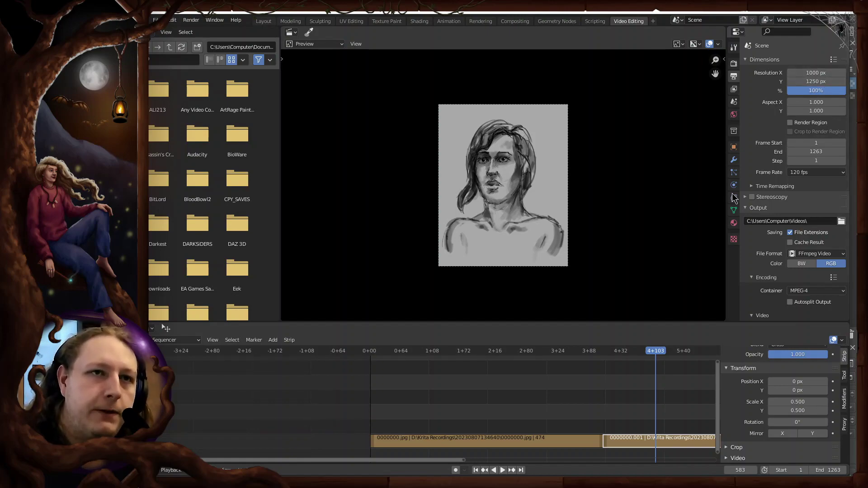
# Step: Scrub the timeline from first sketch to finished portrait, then run Render Animation
pyautogui.moveTo(656, 353)
pyautogui.mouseDown()
pyautogui.moveTo(427, 357)
pyautogui.moveTo(674, 370)
pyautogui.mouseUp()
pyautogui.scroll(-5, 602, 387)
pyautogui.click(417, 358)
pyautogui.moveTo(417, 358); pyautogui.dragTo(579, 385)
pyautogui.click(190, 20)
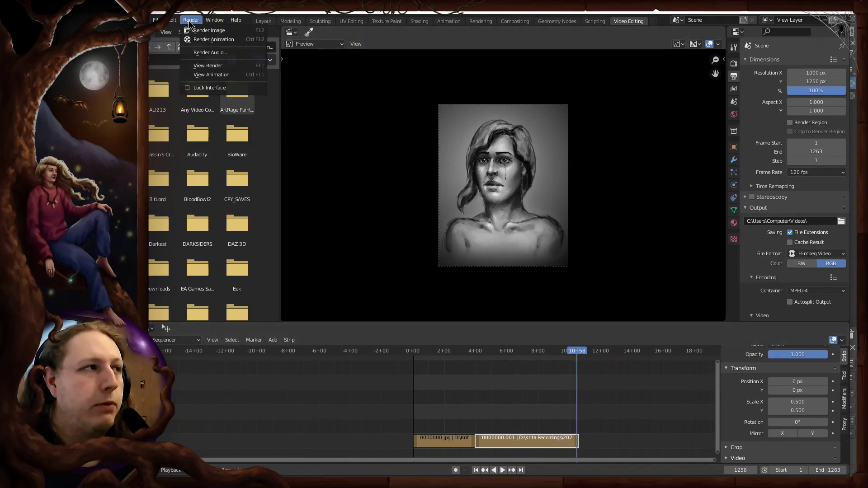
pyautogui.click(213, 40)
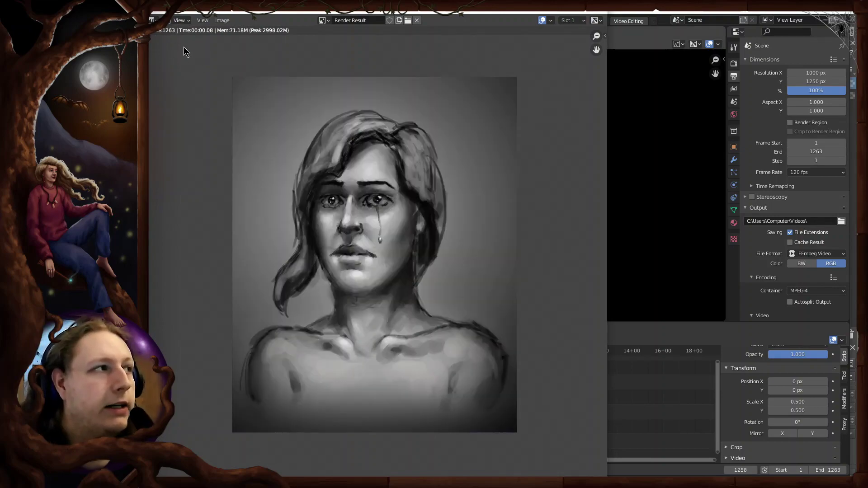
# Step: Review the rendered MP4 timelapse from sketch to portrait, then resume playback in Blender's sequencer
pyautogui.press('Escape')
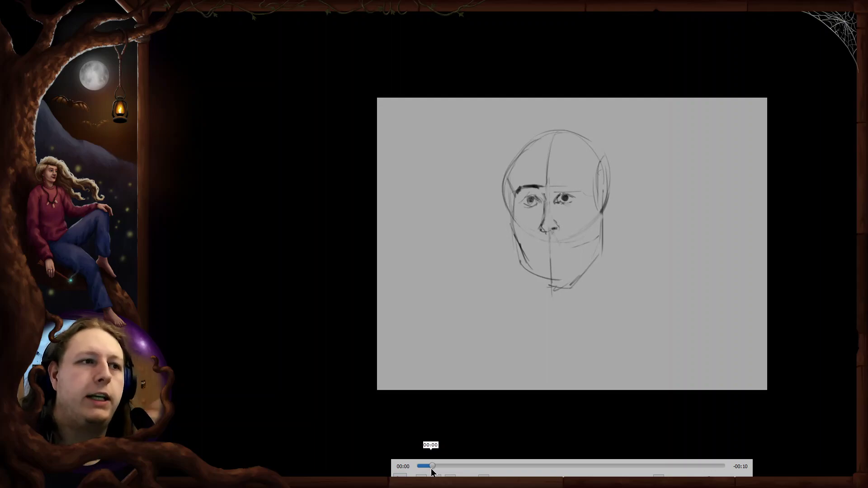
pyautogui.moveTo(430, 470); pyautogui.dragTo(668, 467)
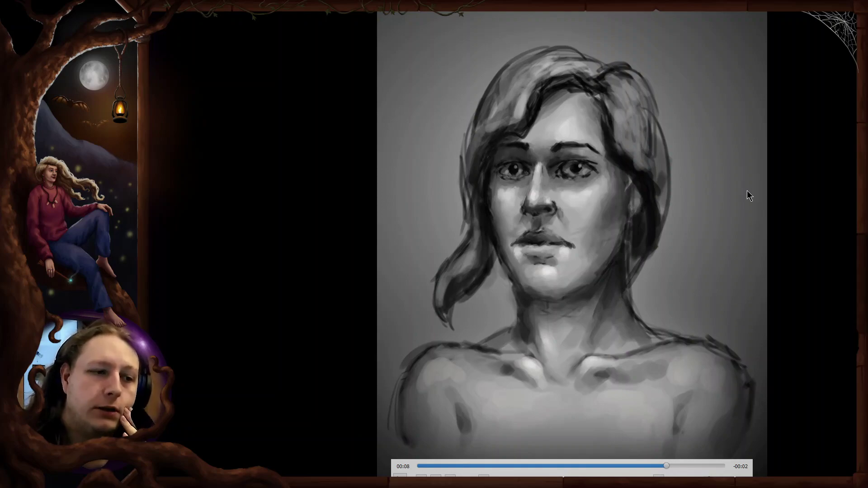
pyautogui.hotkey('alt', 'F4')
pyautogui.press('space')
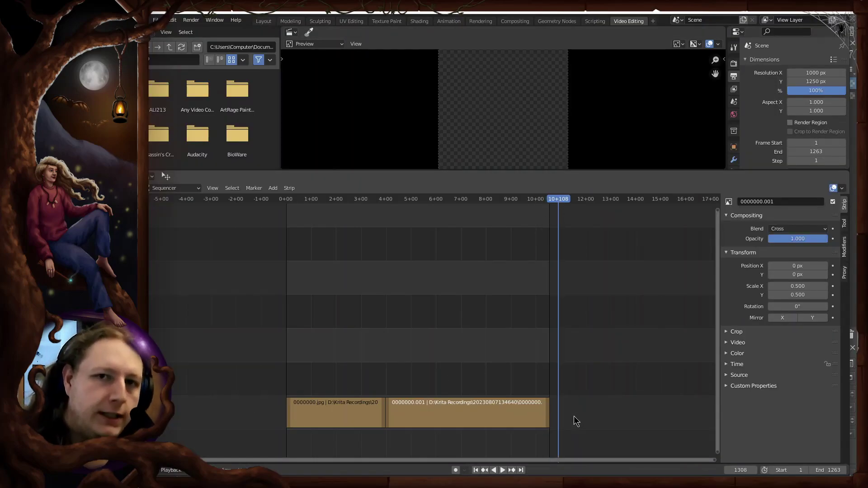
# Step: Add 0001262.jpg as an image strip at the playhead and extend it to frame 1548
pyautogui.click(273, 189)
pyautogui.click(290, 247)
pyautogui.click(397, 362)
pyautogui.click(624, 374)
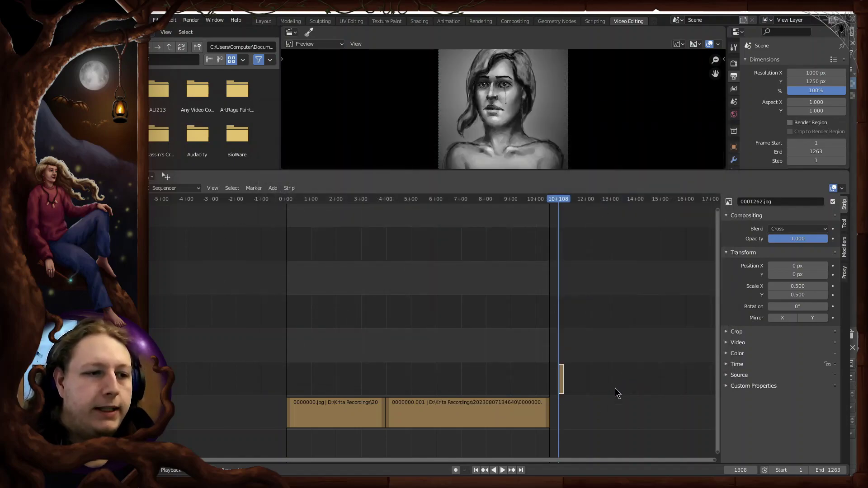
pyautogui.scroll(3, 581, 404)
pyautogui.moveTo(563, 379); pyautogui.dragTo(471, 398)
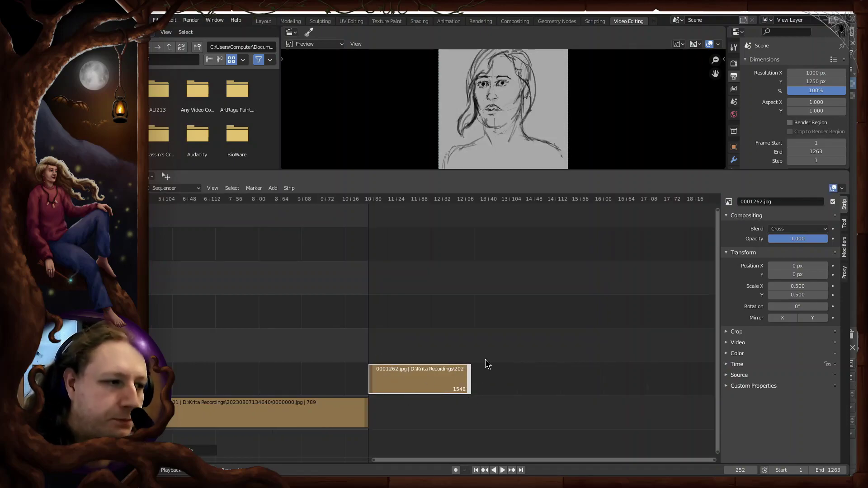
# Step: Set the scene end frame to 1549 and scrub back to preview the held final image
pyautogui.scroll(3, 498, 281)
pyautogui.moveTo(520, 202); pyautogui.dragTo(520, 206)
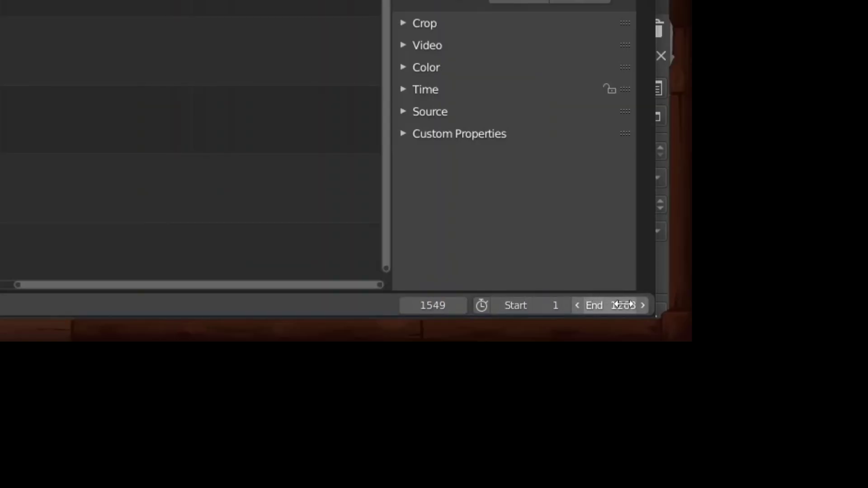
pyautogui.click(834, 470)
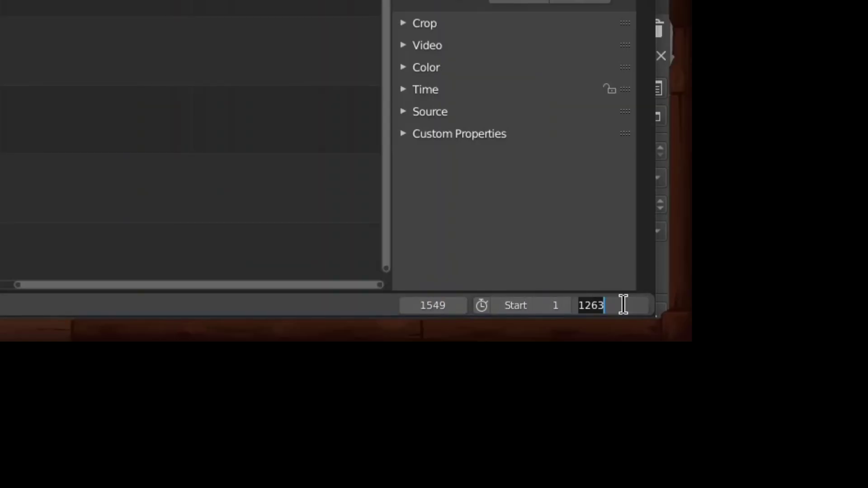
pyautogui.write('1549')
pyautogui.press('Return')
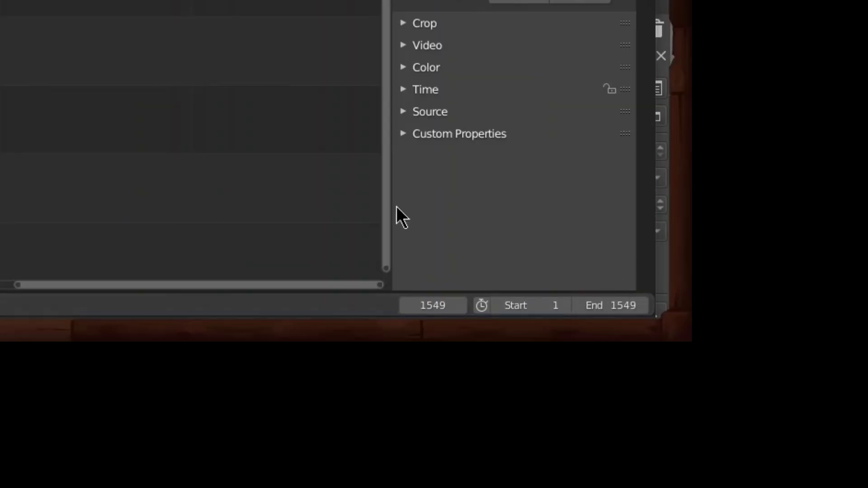
pyautogui.moveTo(407, 321); pyautogui.dragTo(441, 319)
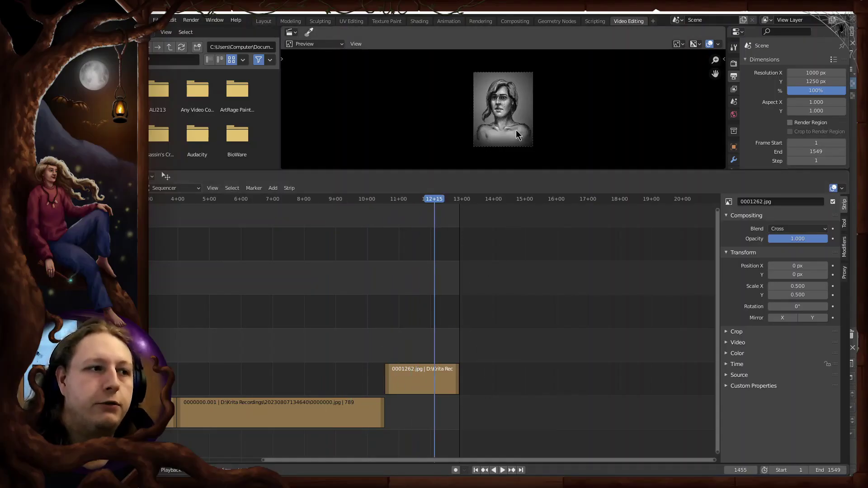
pyautogui.scroll(2, 514, 127)
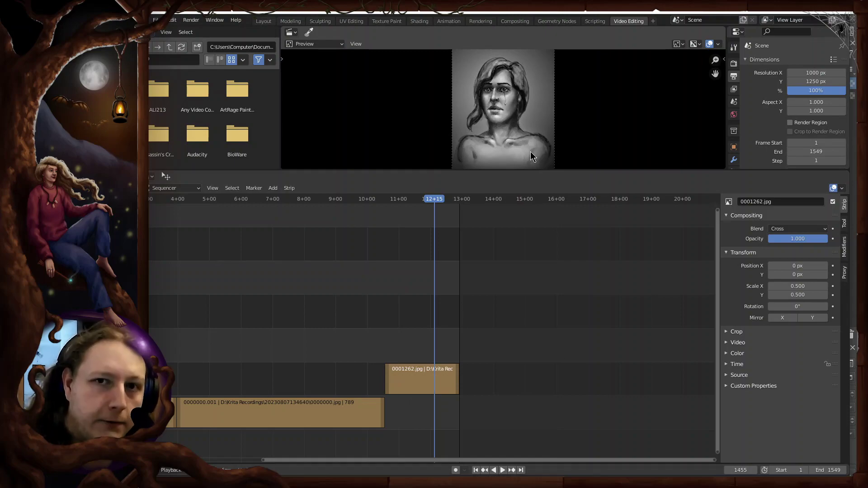
pyautogui.scroll(-2, 488, 236)
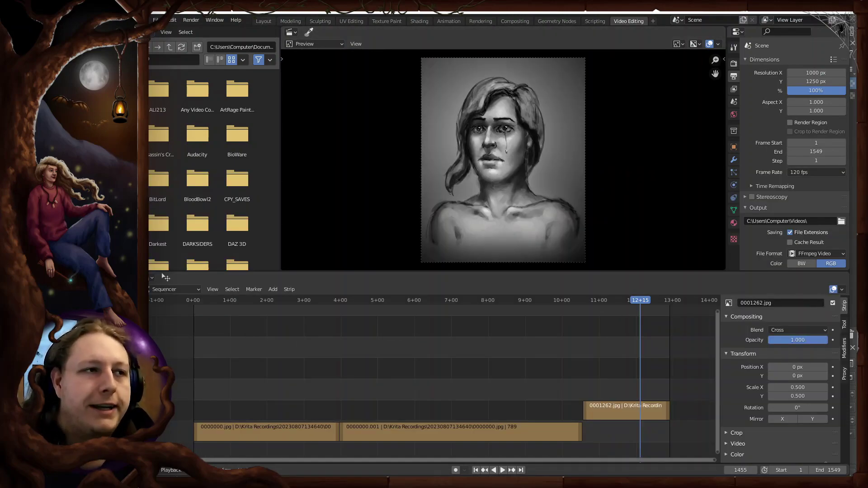
pyautogui.hotkey('alt', 'Tab')
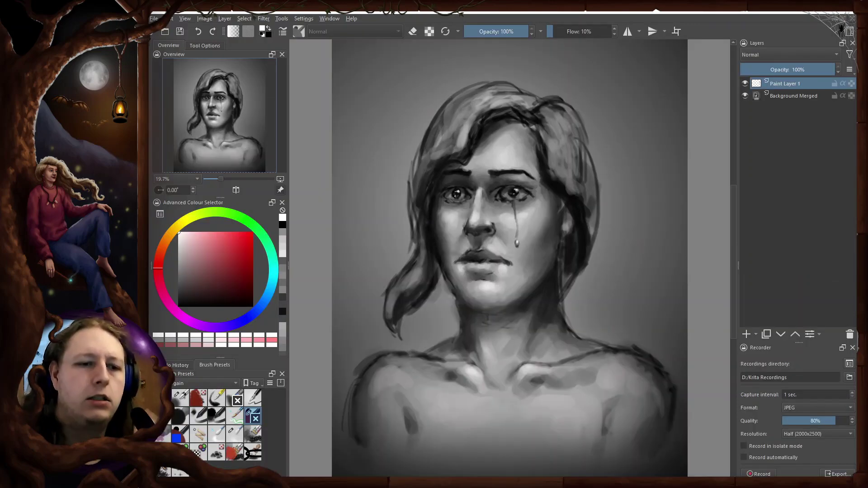